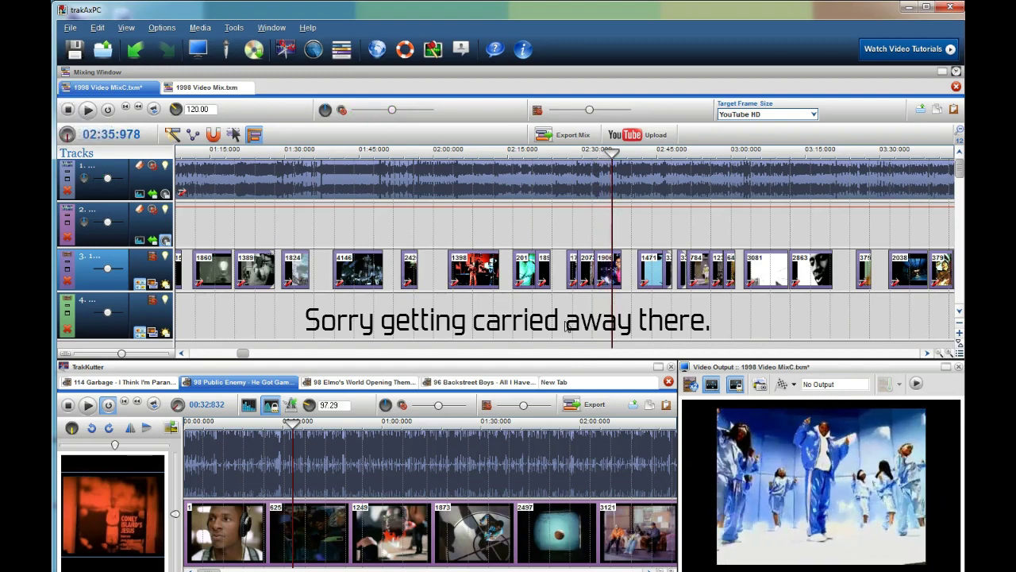
Play the mix past its last clip and audition the Public Enemy source video around 0:33 to 0:56 to locate the matching section.
left_click_drag(612, 324, 558, 351)
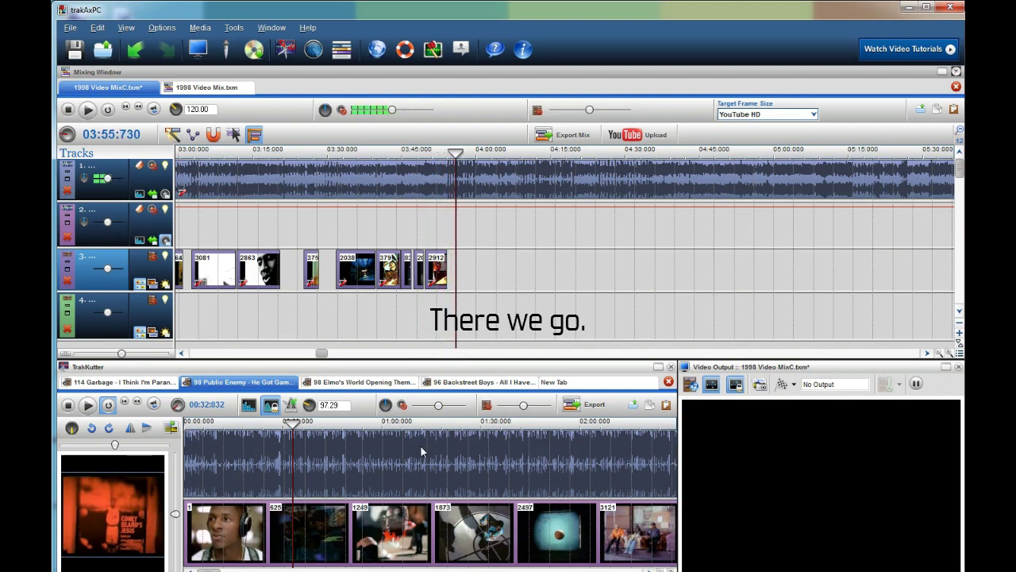
left_click(329, 480)
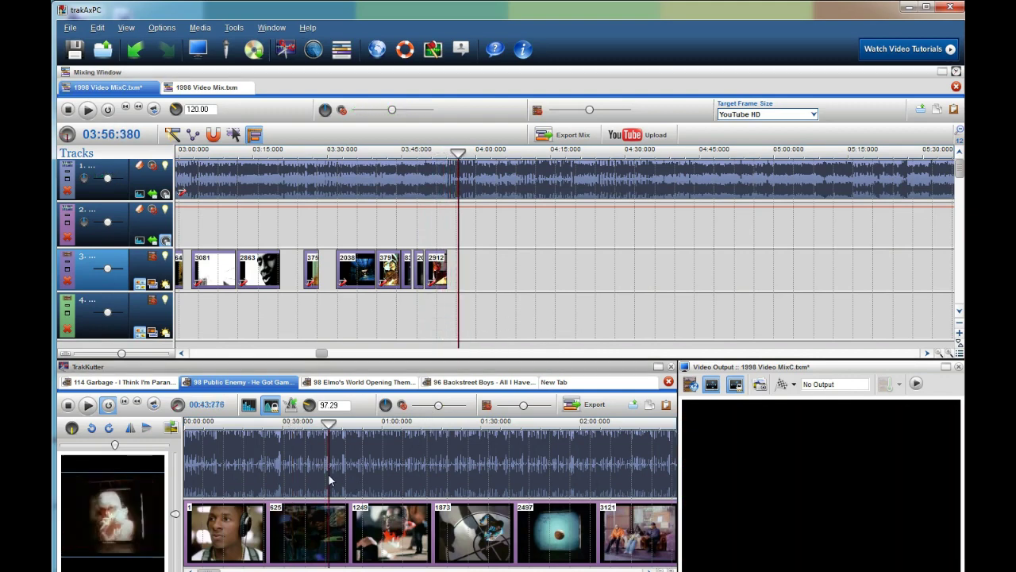
left_click(295, 479)
key("space")
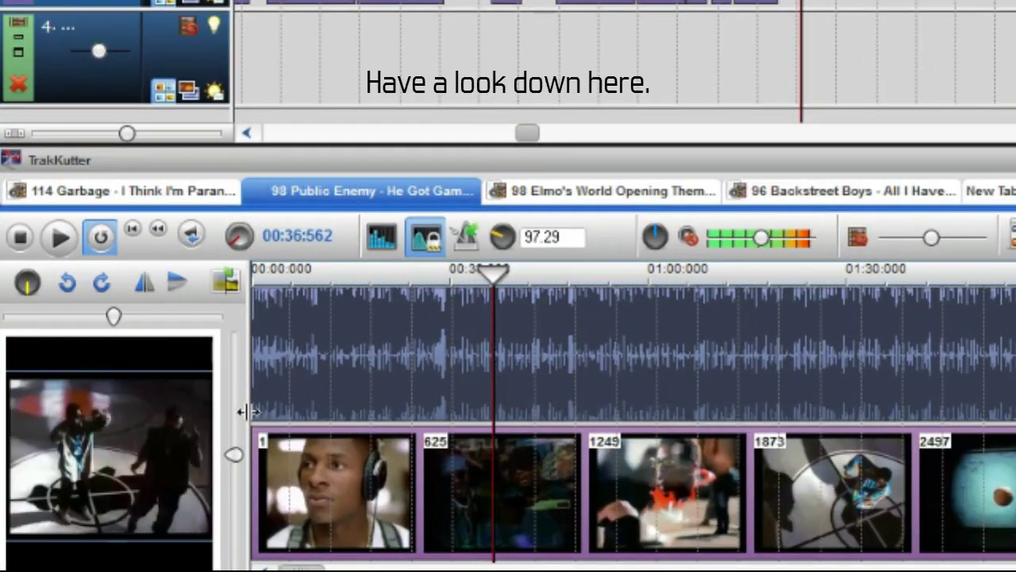
left_click_drag(246, 409, 326, 410)
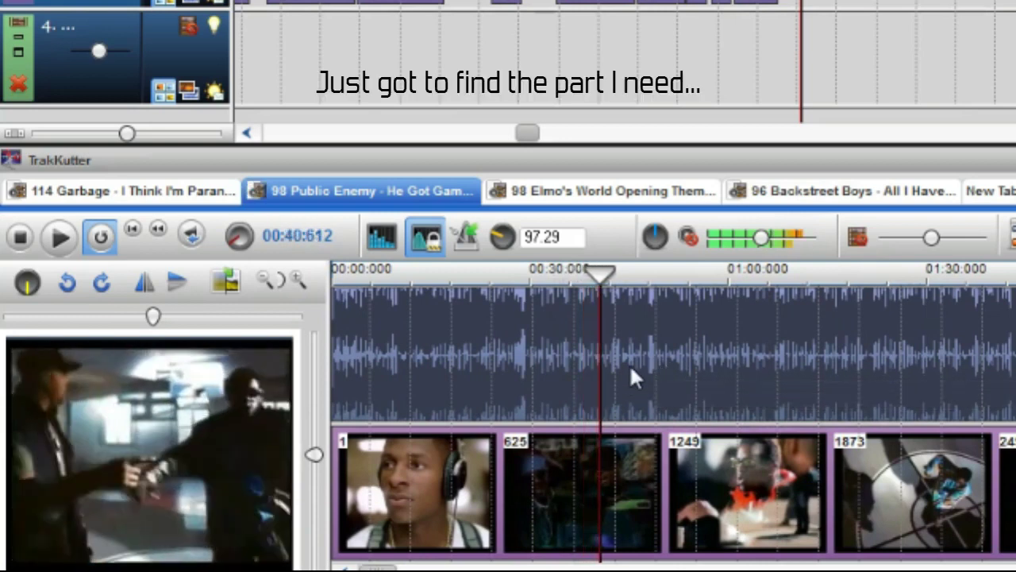
left_click(625, 370)
left_click(646, 371)
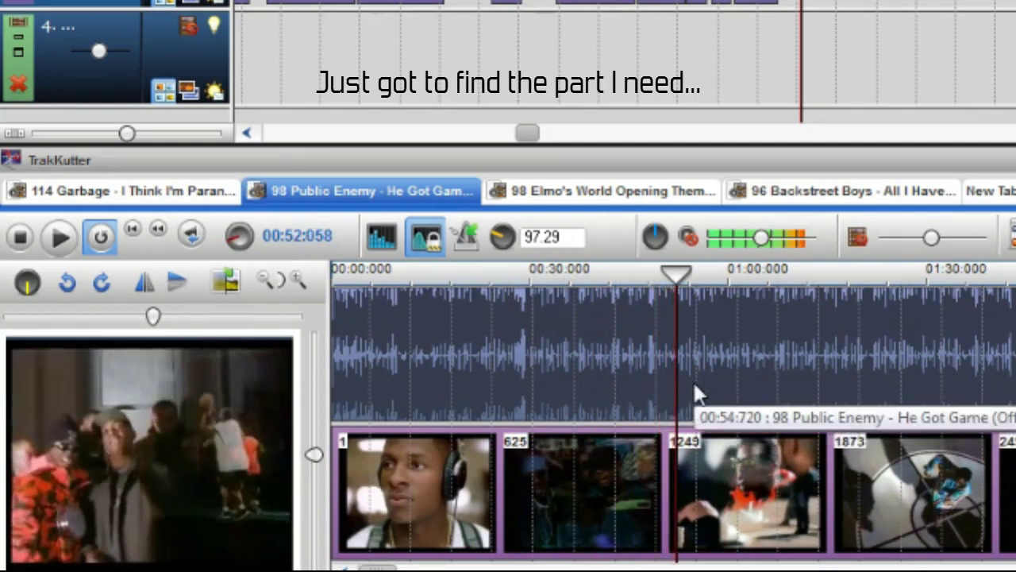
left_click(697, 374)
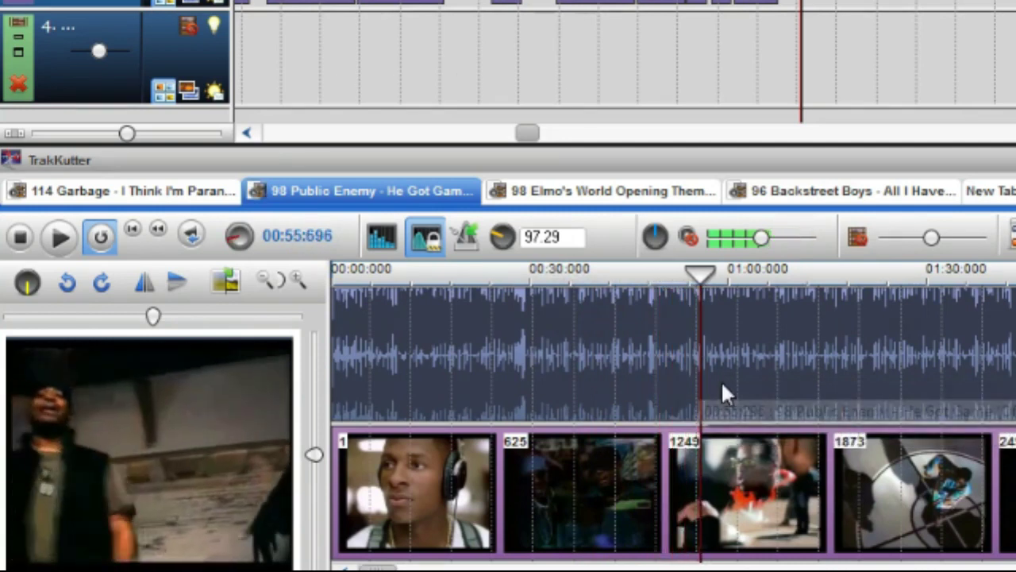
left_click(679, 380)
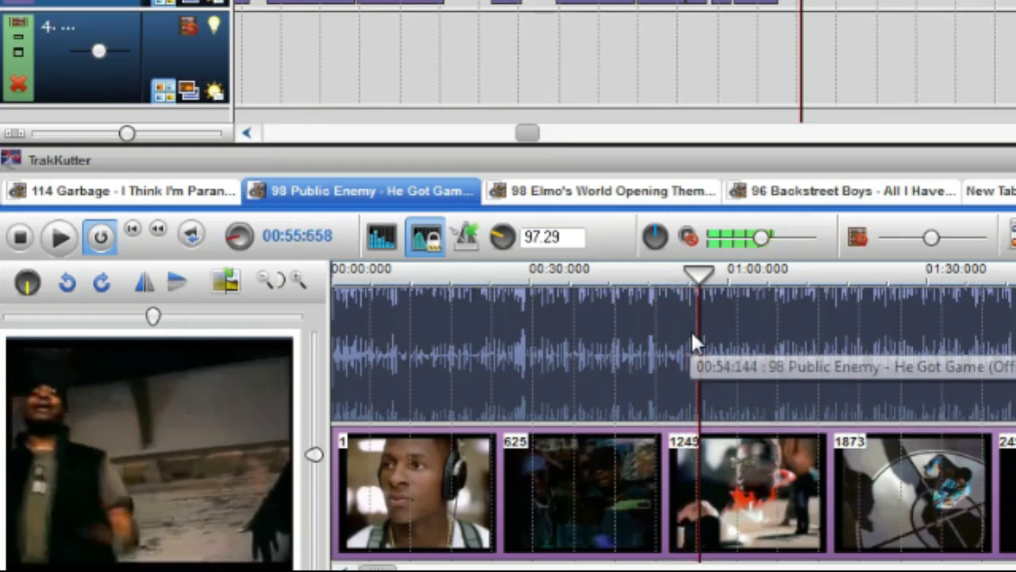
Copy the 00:51:840 to 01:05:088 section of the source video and paste it into tracks 2 and 3 of the mix at about 04:03.
left_click_drag(675, 314, 761, 546)
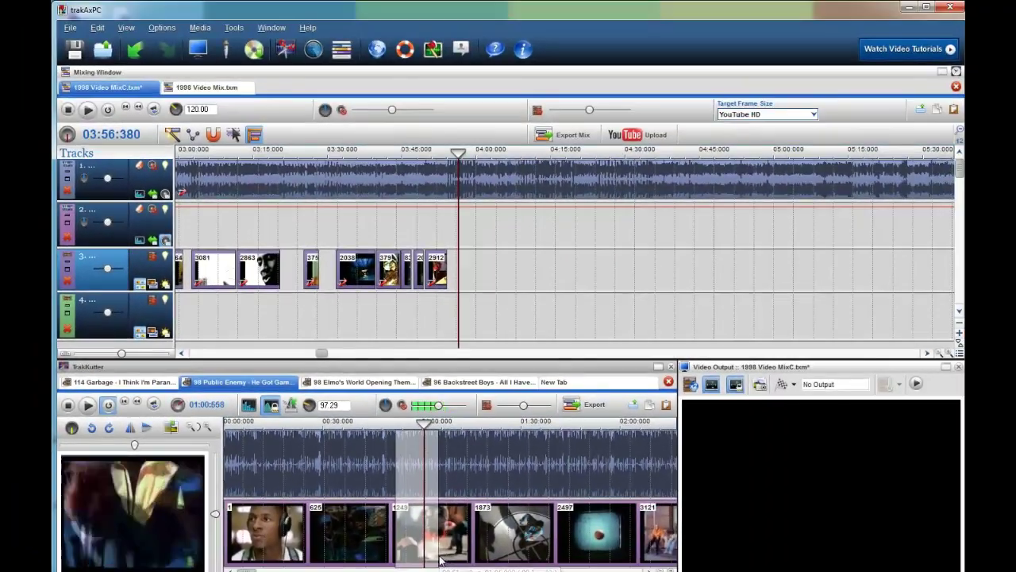
key("space")
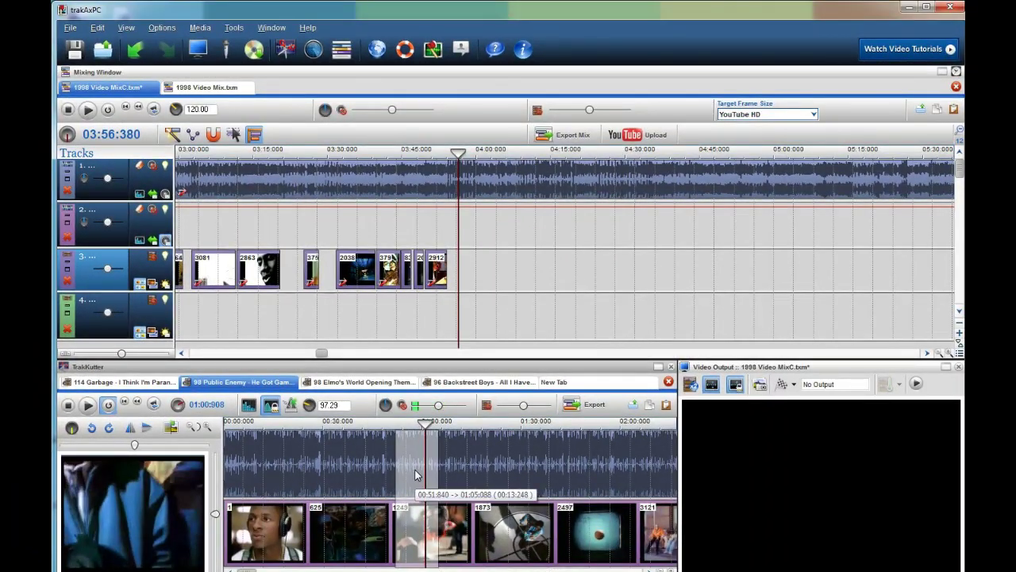
right_click(415, 470)
left_click(441, 479)
right_click(492, 237)
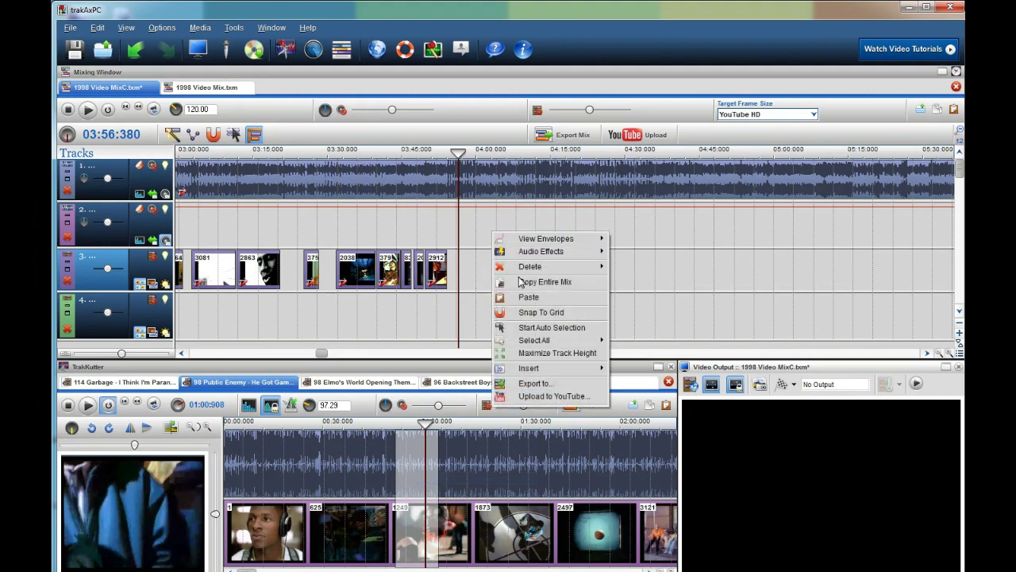
left_click(526, 300)
Play the mix from about 03:51 and move the pasted audio and video parts together to start at about 03:54.8.
left_click(435, 232)
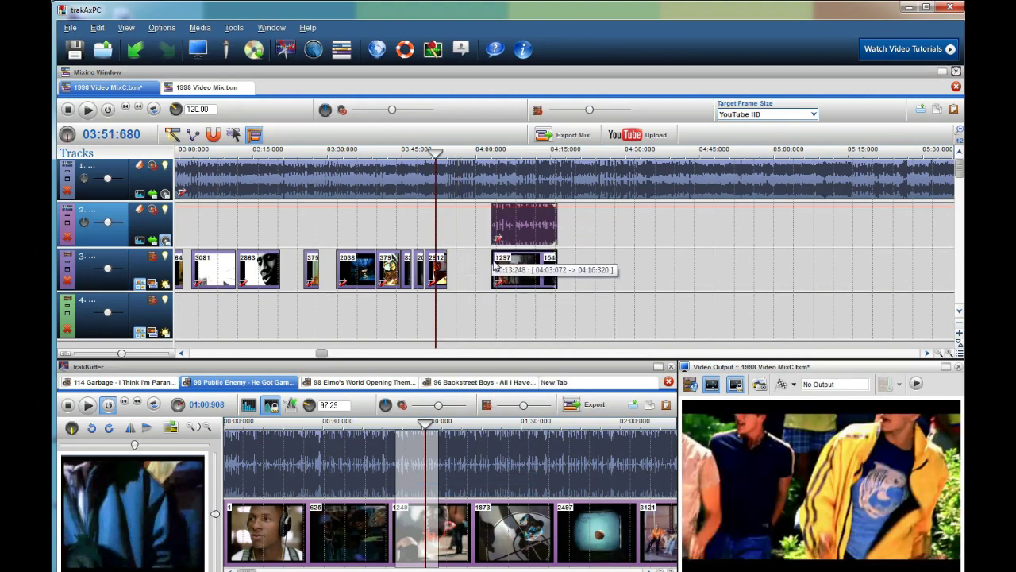
scroll(494, 266, "up", 2)
key("space")
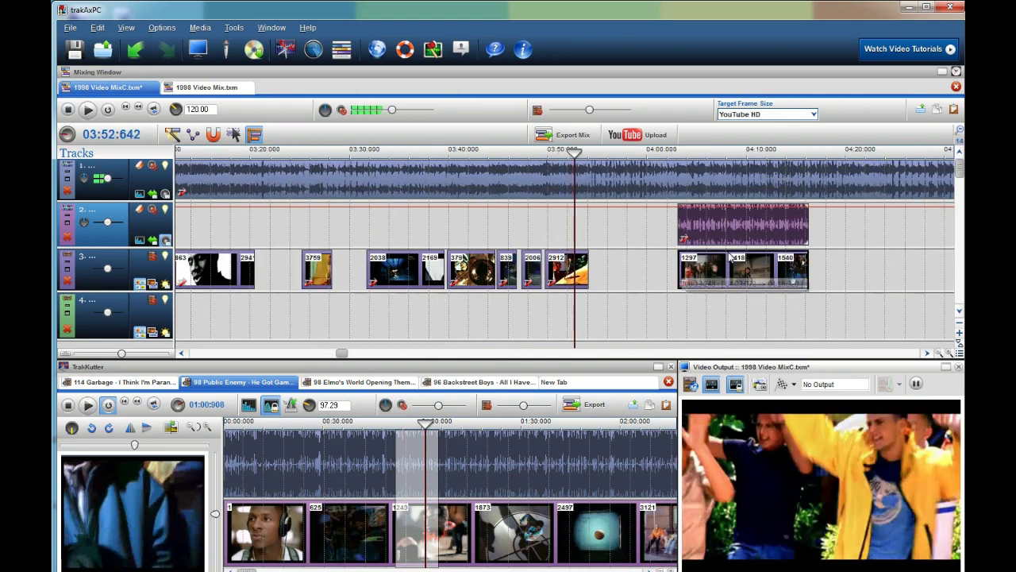
left_click(730, 266)
left_click(727, 230, "ctrl")
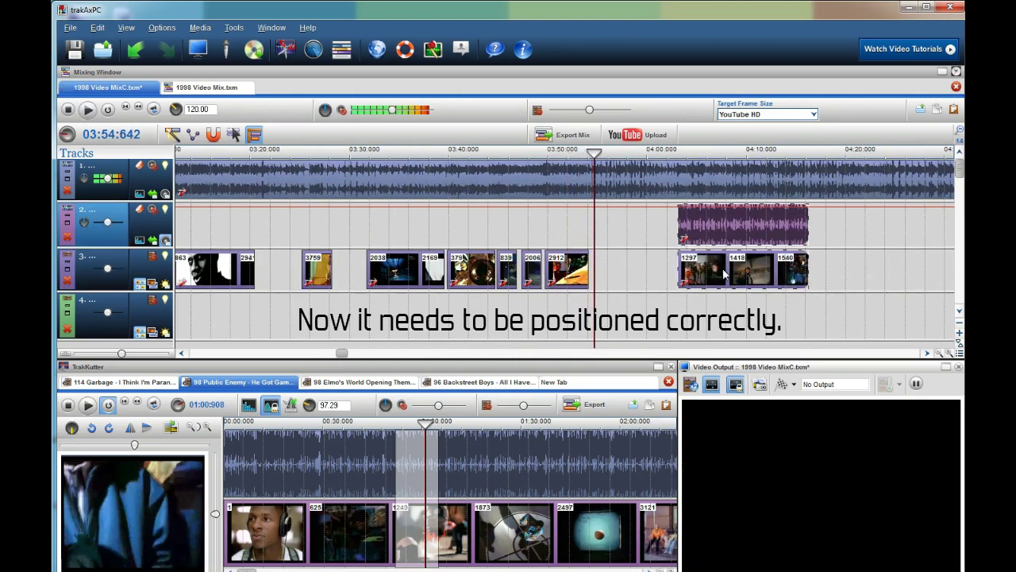
left_click_drag(724, 274, 647, 268)
scroll(496, 250, "up", 3)
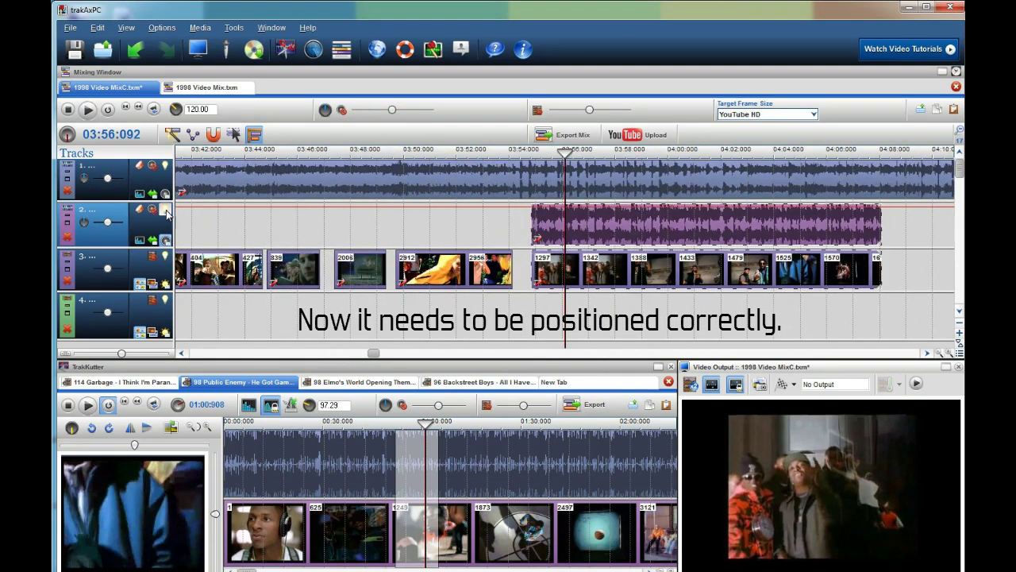
Listen to track 2 on its own and trim the start of both the pasted audio and video parts to about 03:57.4.
left_click(540, 235)
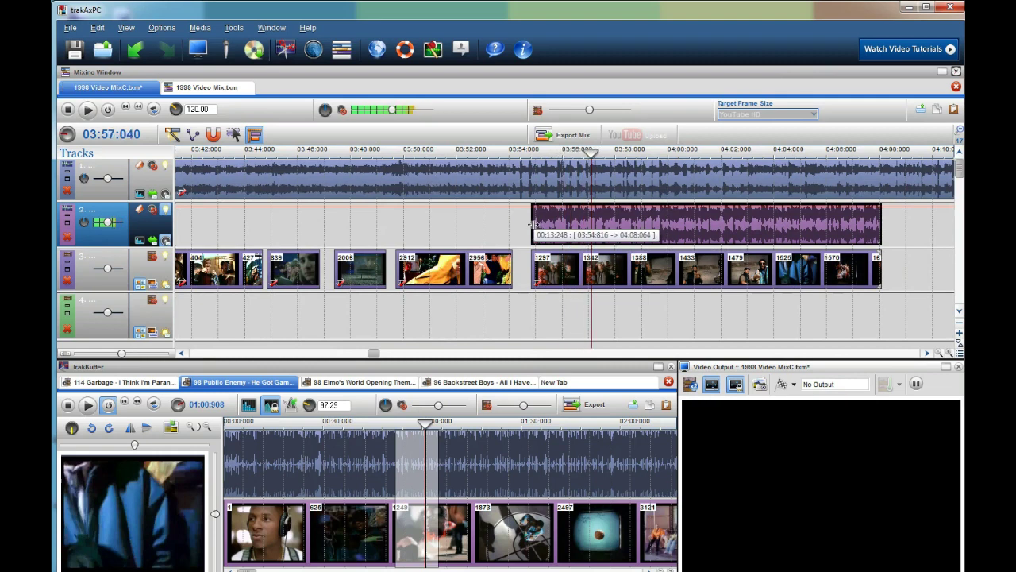
left_click_drag(532, 225, 590, 225)
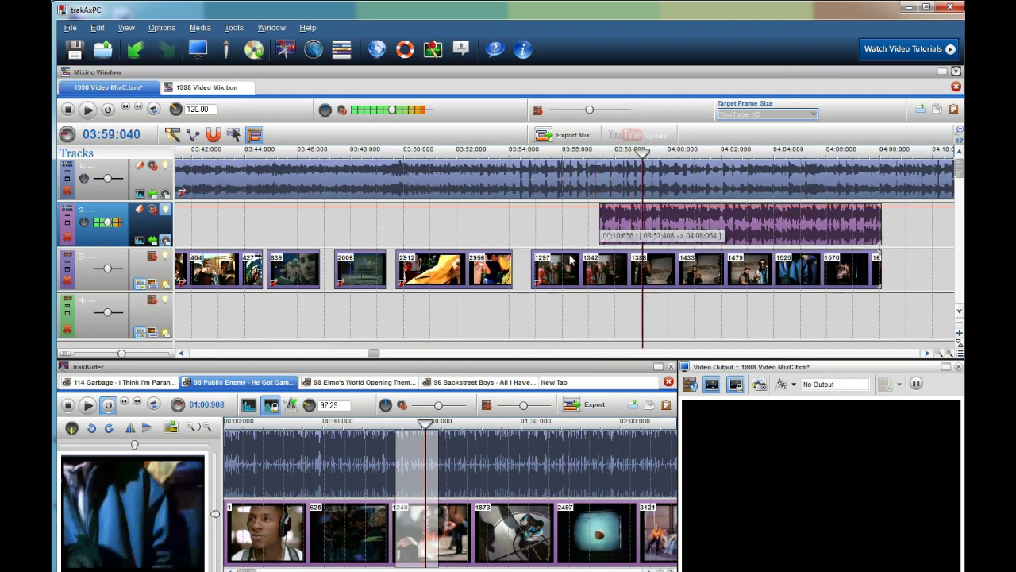
left_click_drag(532, 270, 591, 270)
left_click(596, 273)
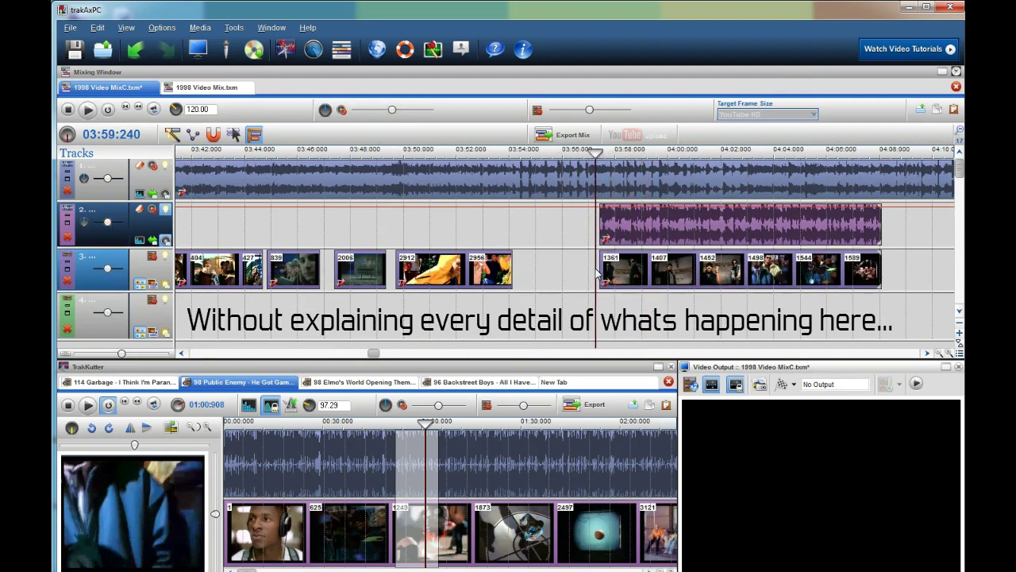
key("space")
left_click(165, 211)
Move the trimmed audio and video parts together to start at about 03:54.6, lining their waveform up with track 1.
left_click(517, 233)
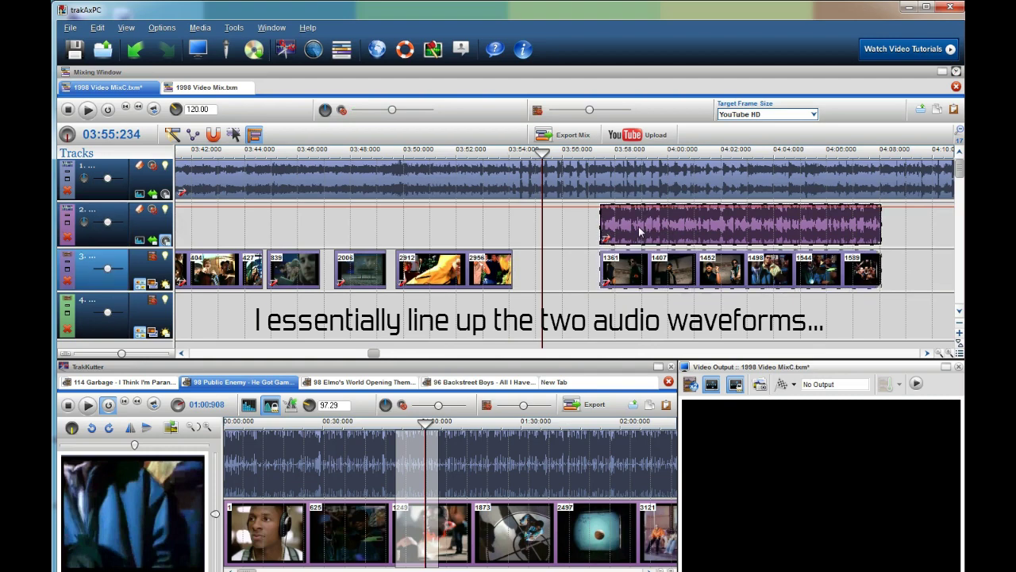
left_click_drag(631, 230, 560, 222)
scroll(548, 229, "up", 3)
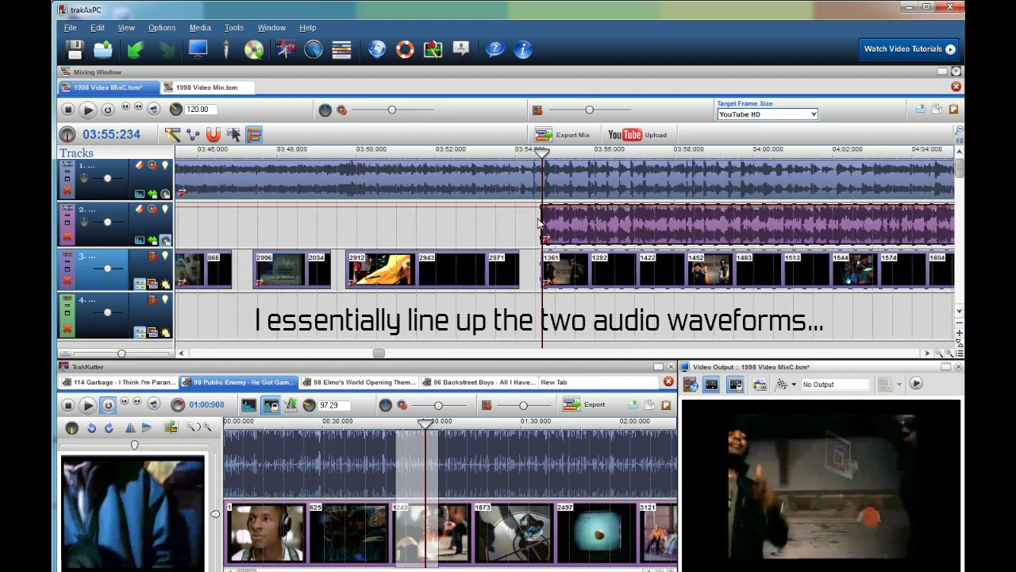
scroll(544, 231, "up", 2)
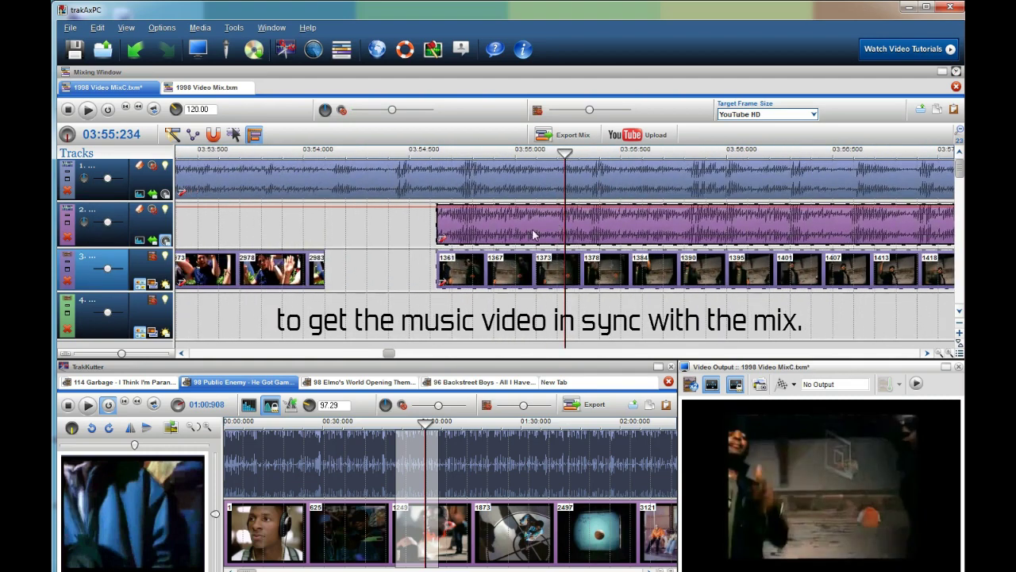
left_click_drag(481, 227, 493, 227)
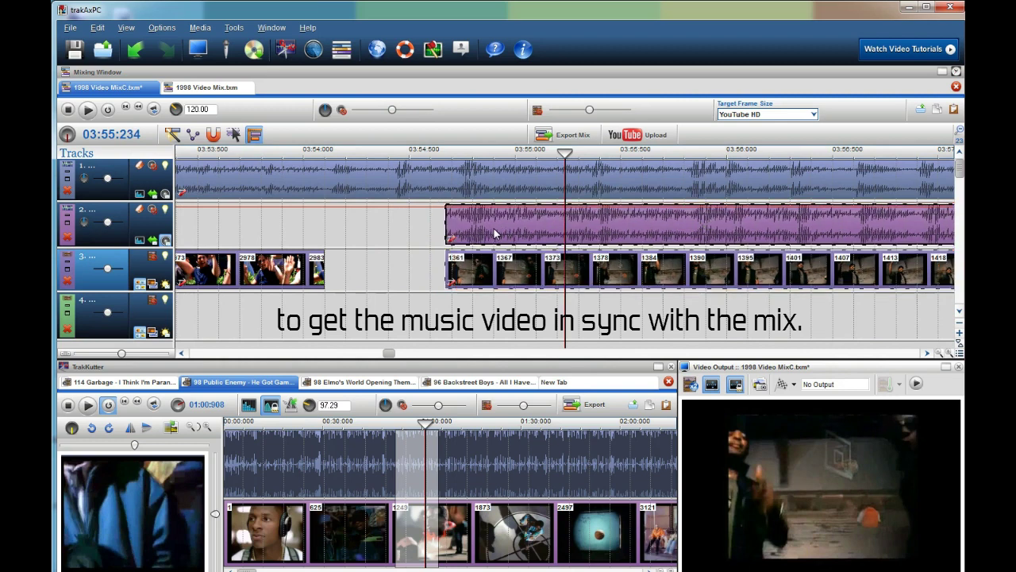
Play the aligned section to check its sync and shift the audio and video parts together slightly earlier.
left_click(350, 245)
key("space")
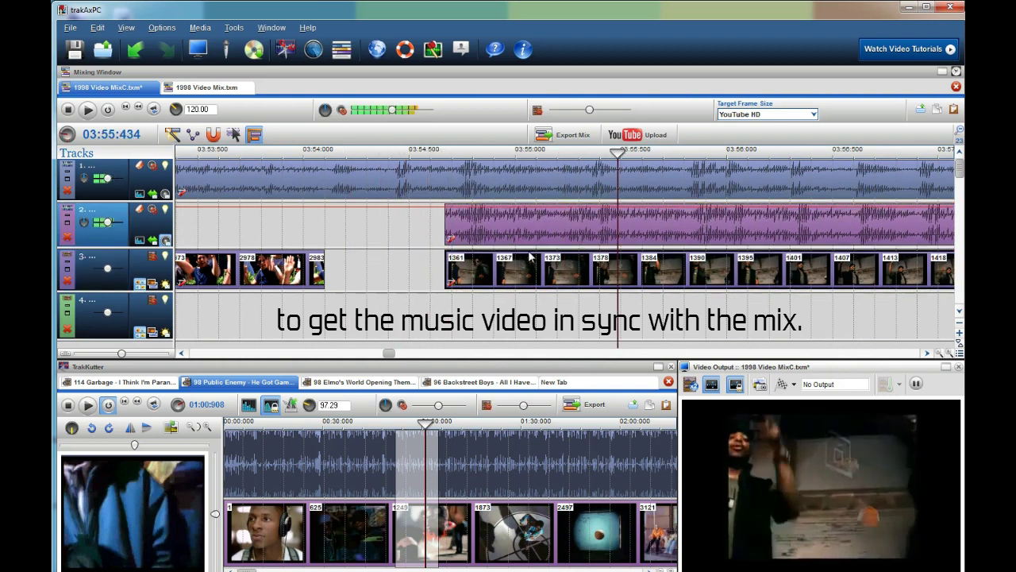
key("space")
left_click(827, 237)
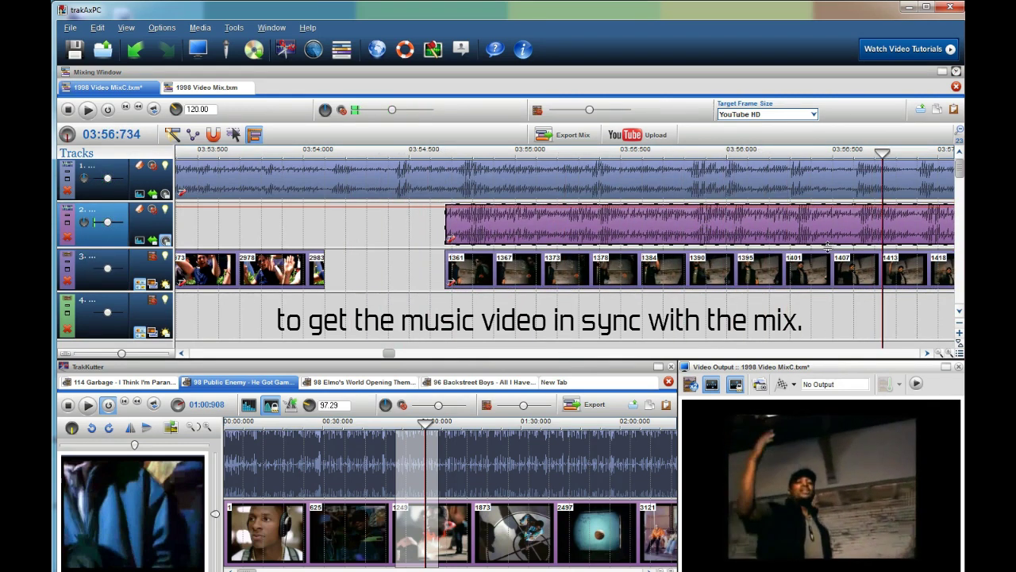
left_click(843, 257, "ctrl")
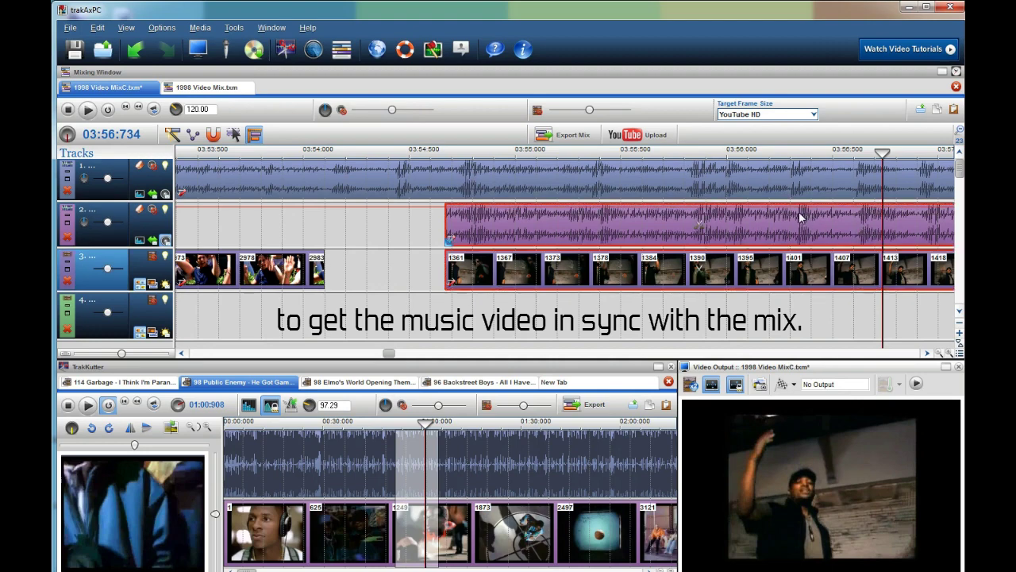
mouse_move(804, 216)
left_mouse_down()
mouse_move(794, 211)
mouse_move(797, 225)
left_mouse_up()
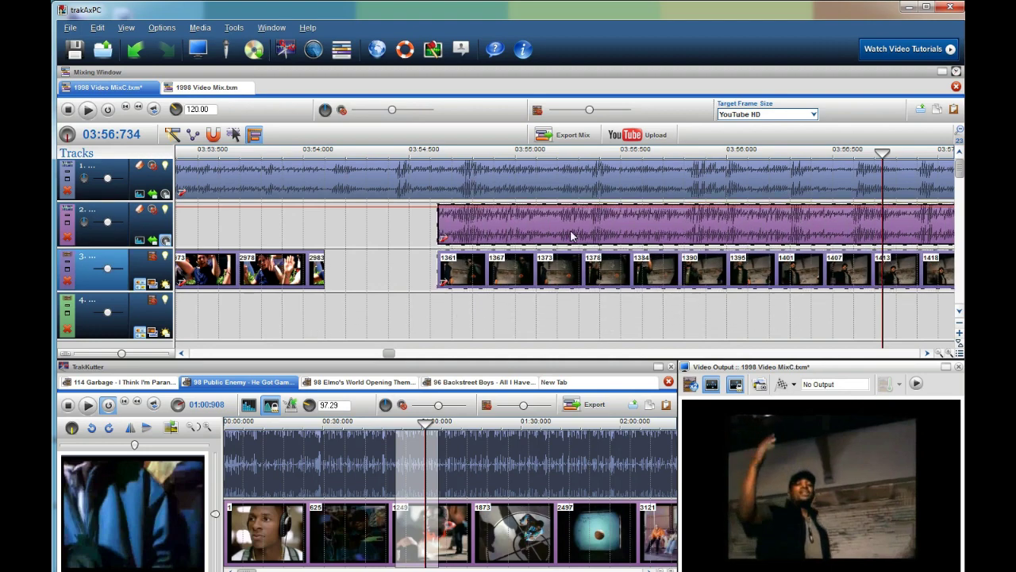
Replay the aligned section to check its sync with the mix and delete the pasted audio part from track 2.
left_click(403, 230)
key("space")
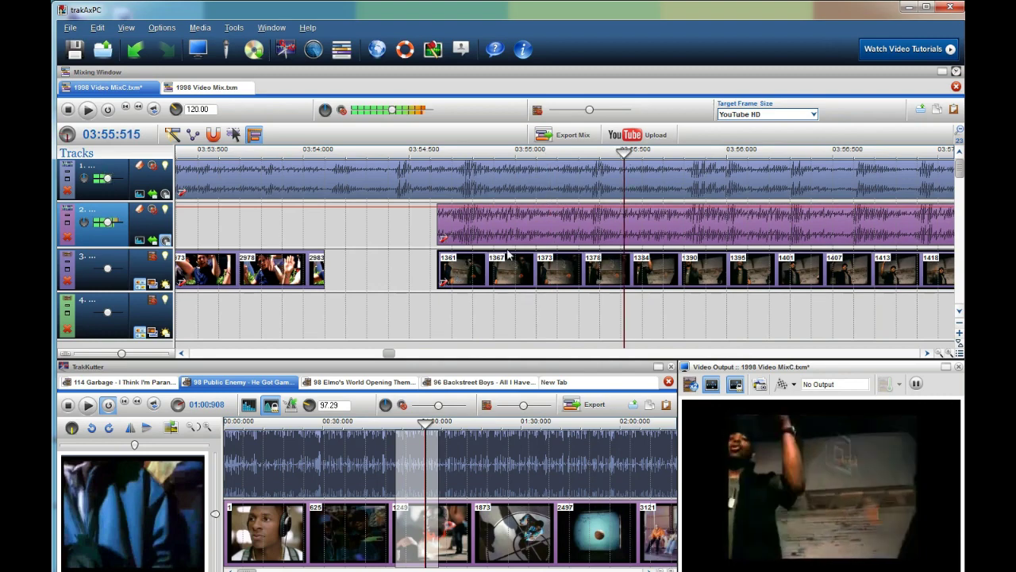
key("space")
scroll(493, 269, "down", 4)
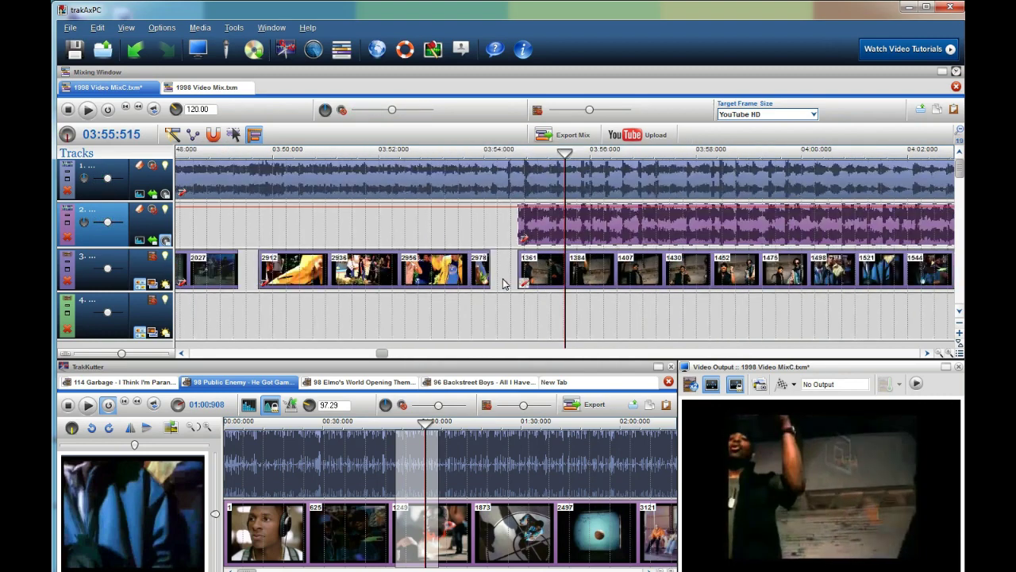
left_click(498, 252)
key("space")
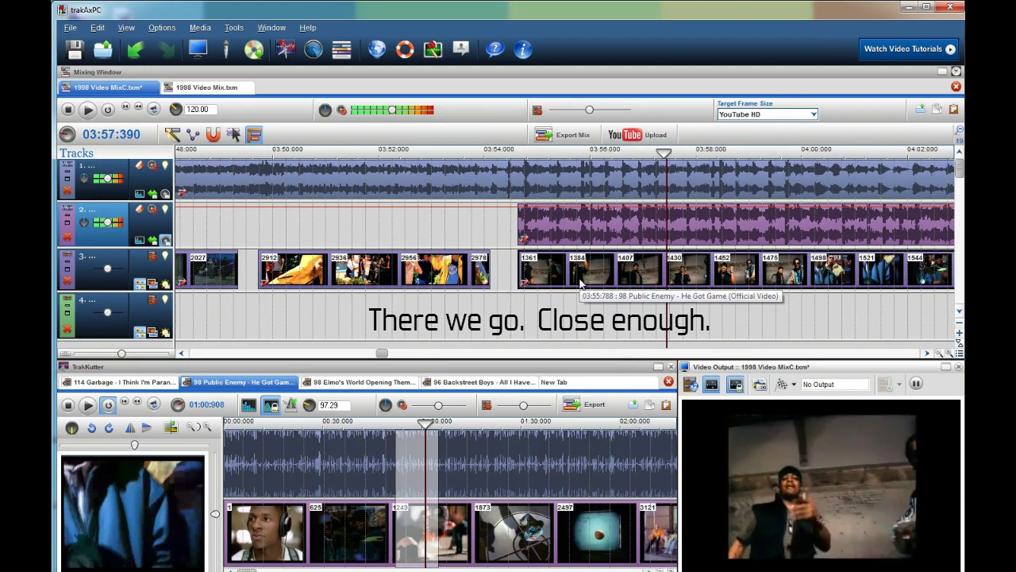
left_click(612, 239)
key("Delete")
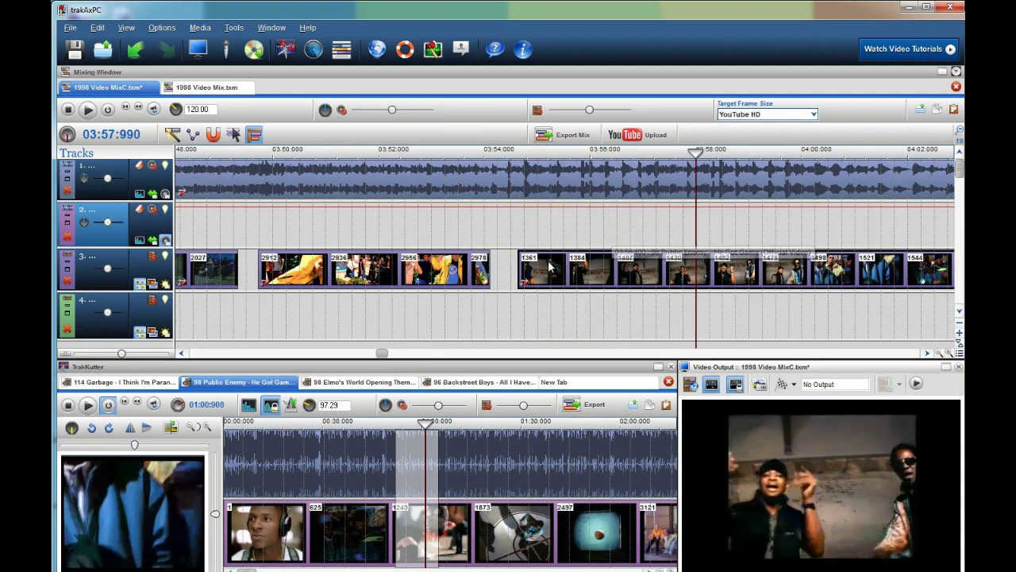
Enlarge the picture of the Public Enemy clip on track 3 to fill the frame, and close its editor.
double_click(532, 283)
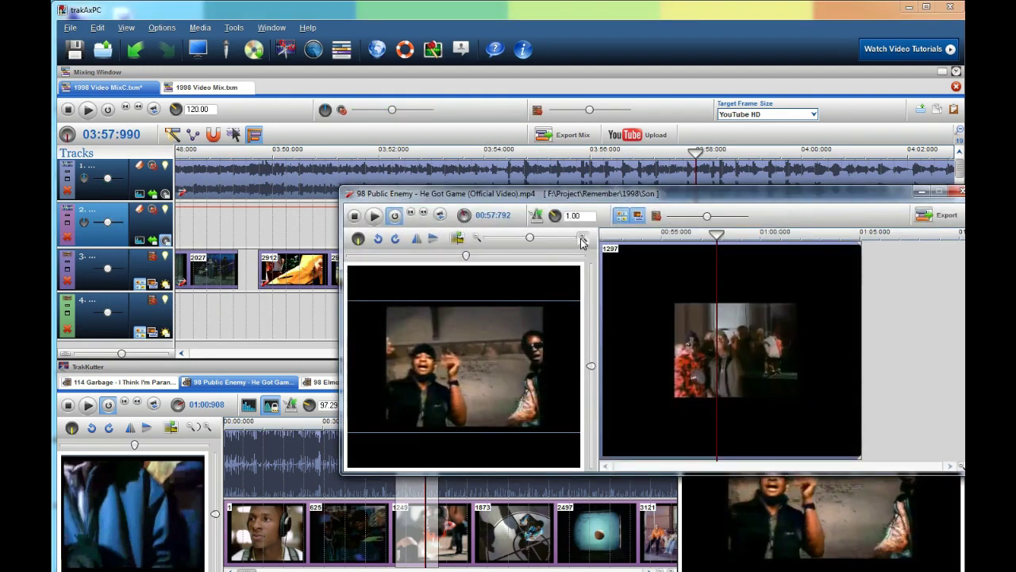
left_click(959, 194)
left_click(431, 236)
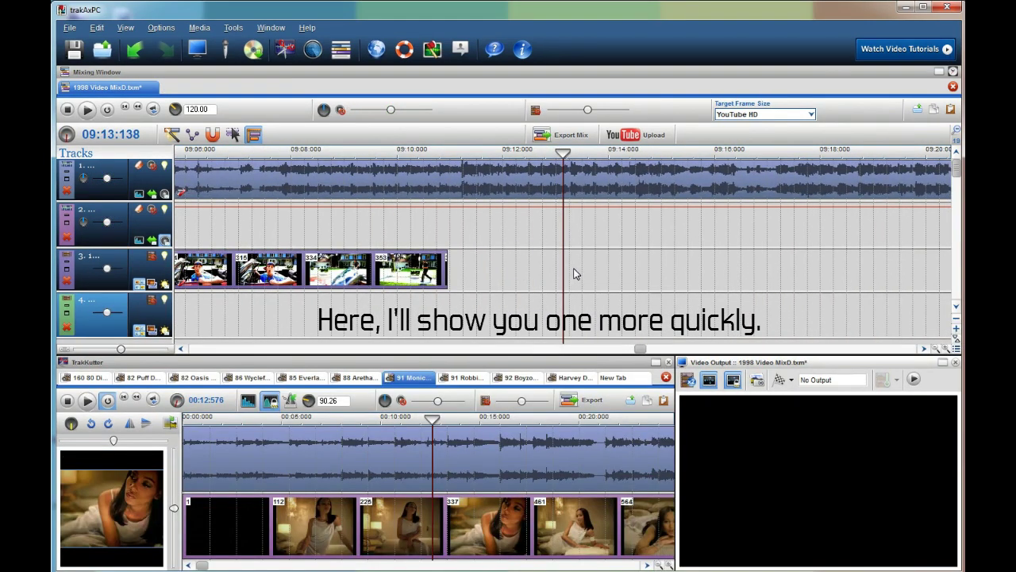
Play the mix after the last track 3 clip, and play through the Harvey Danger video to find the matching section.
scroll(576, 274, "up", 1)
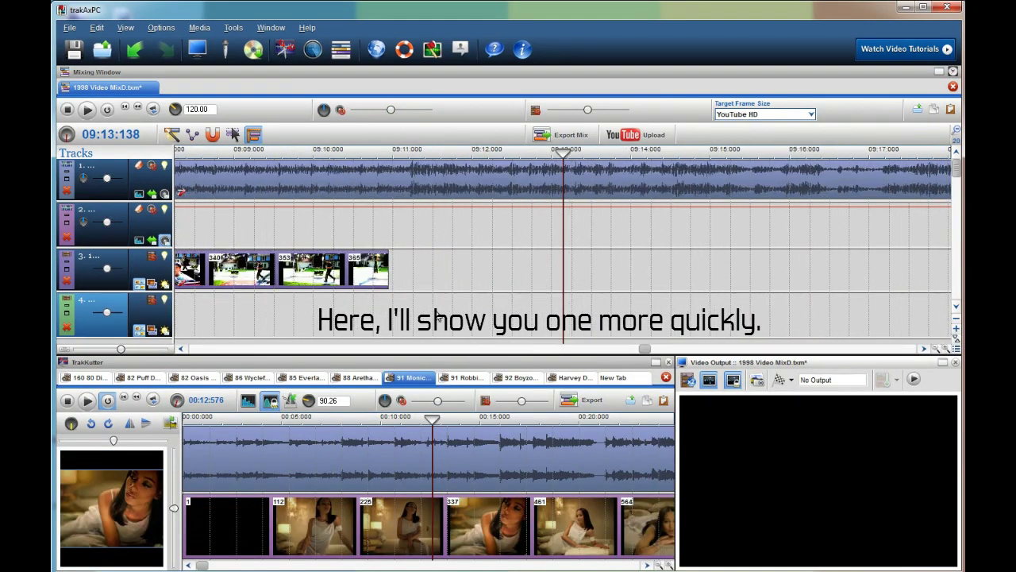
left_click(389, 315)
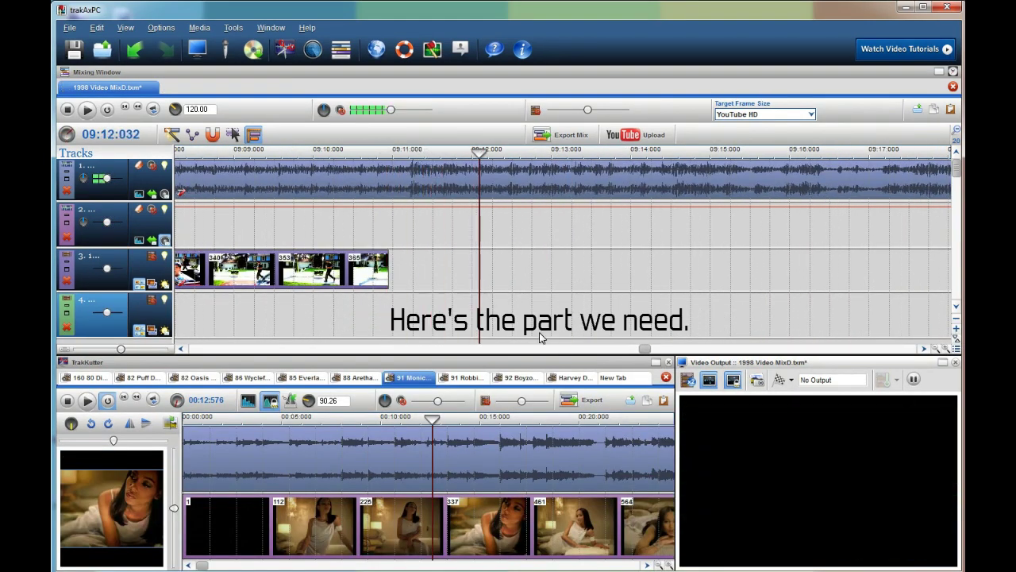
left_click(570, 378)
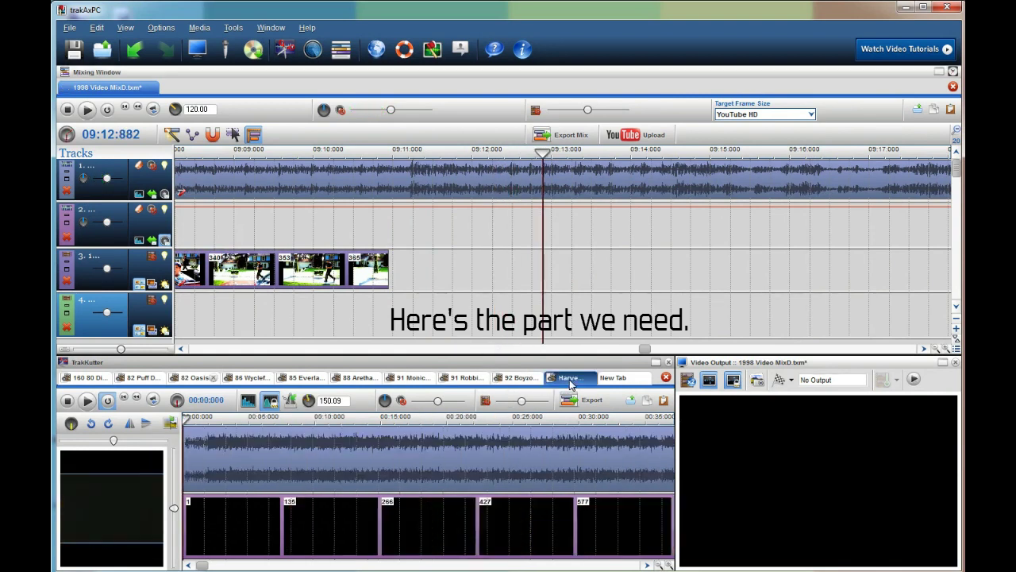
left_click(187, 469)
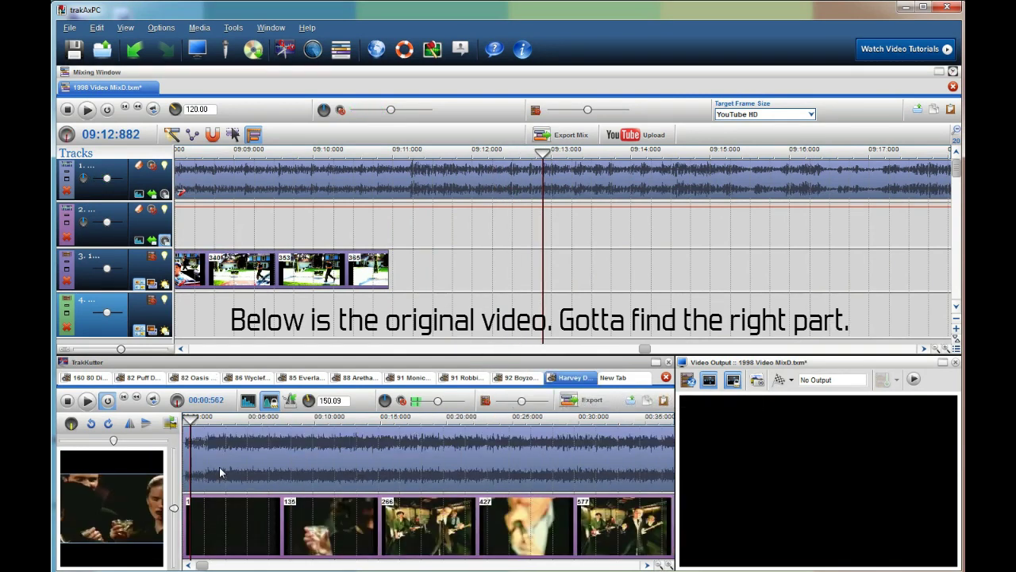
left_click(262, 471)
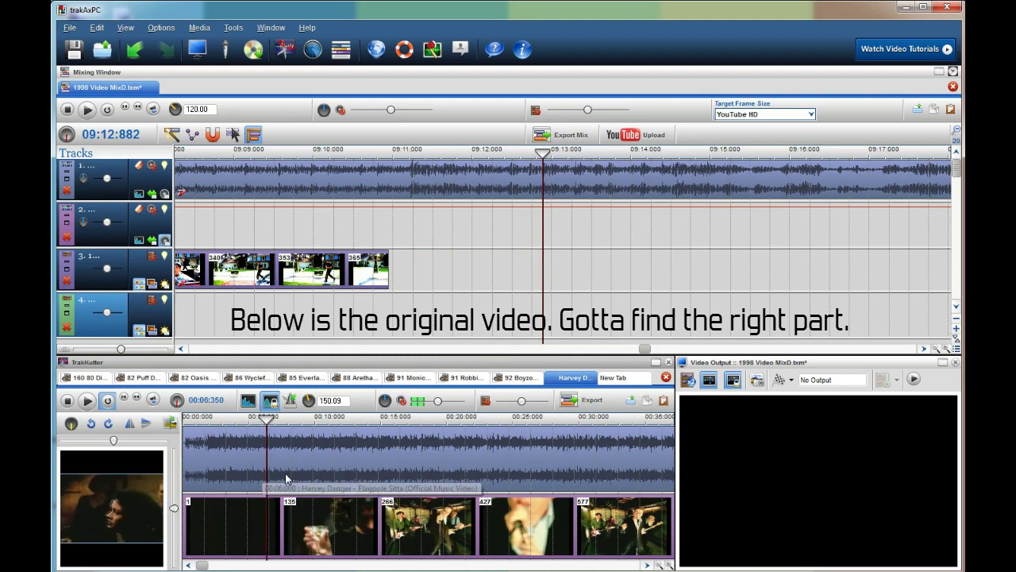
left_click(318, 474)
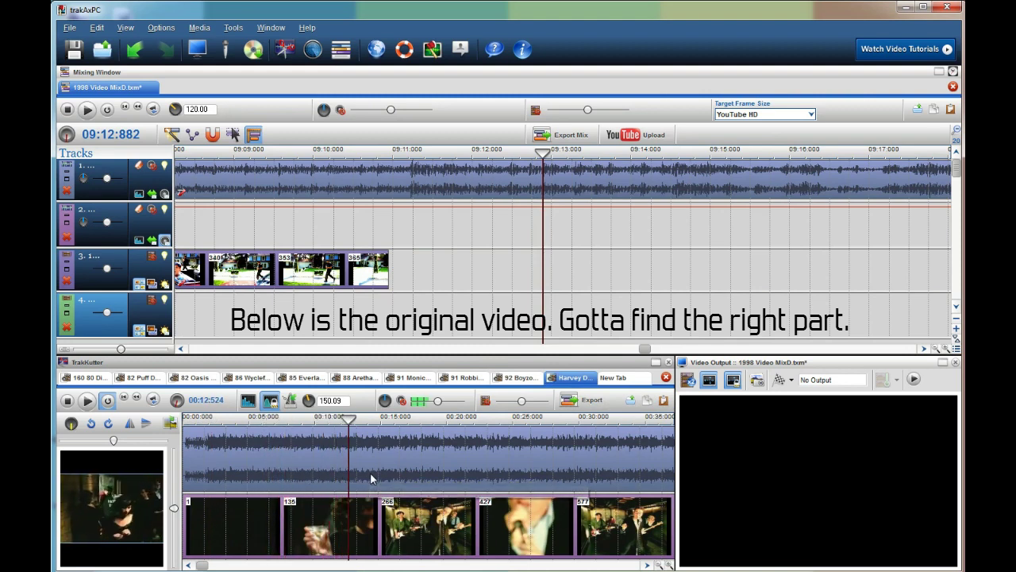
left_click(371, 472)
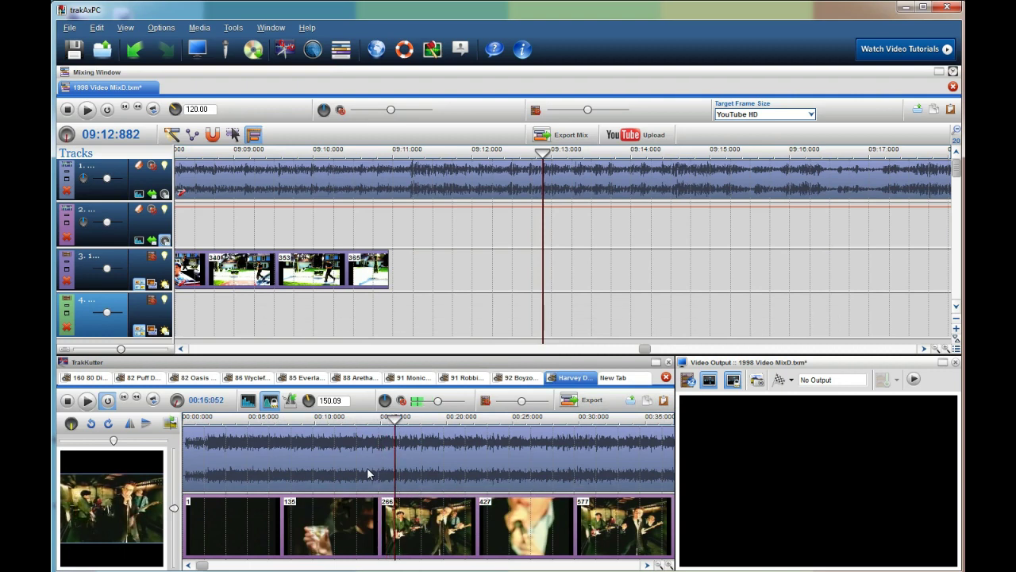
left_click(367, 467)
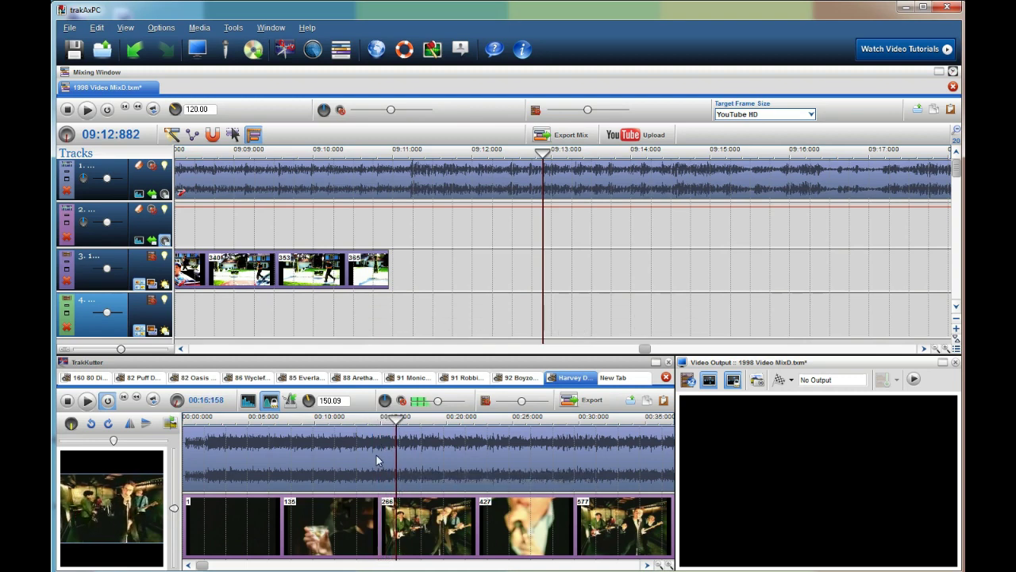
Copy the Harvey Danger section from about 00:14.7 to 00:20.2 and paste it onto track 2 at about 09:11.6.
left_click_drag(376, 458, 450, 555)
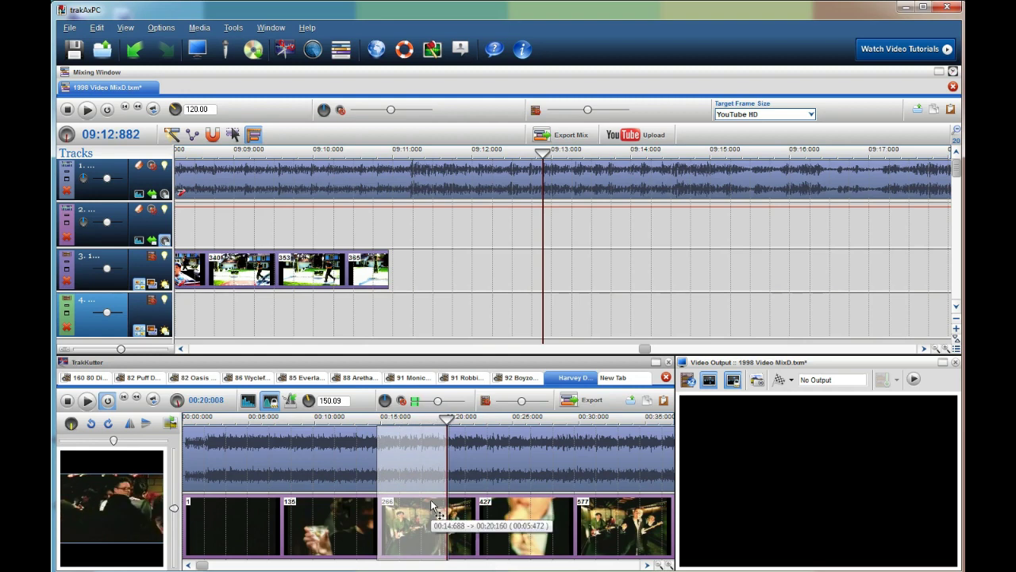
right_click(411, 470)
left_click(440, 479)
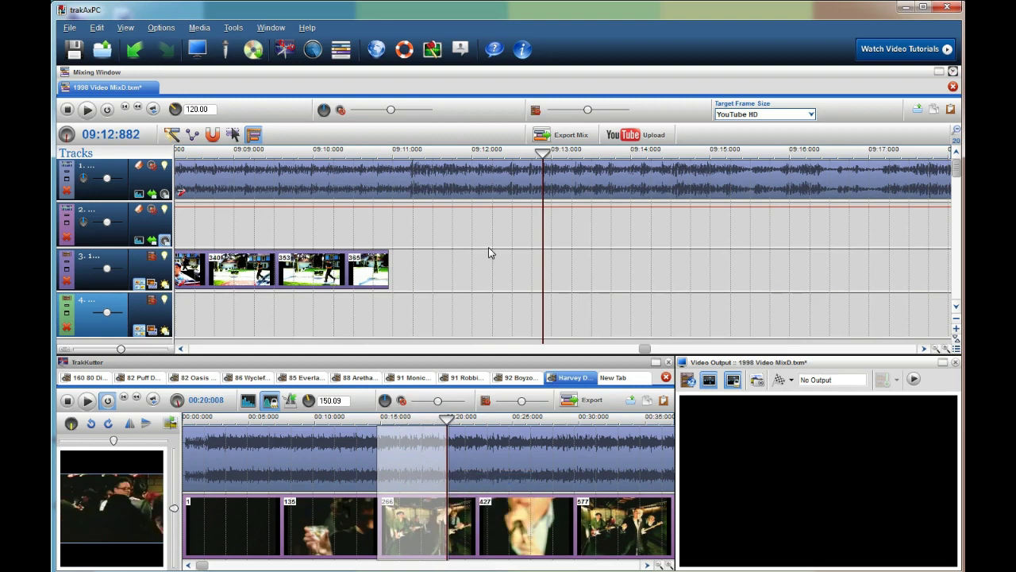
right_click(459, 227)
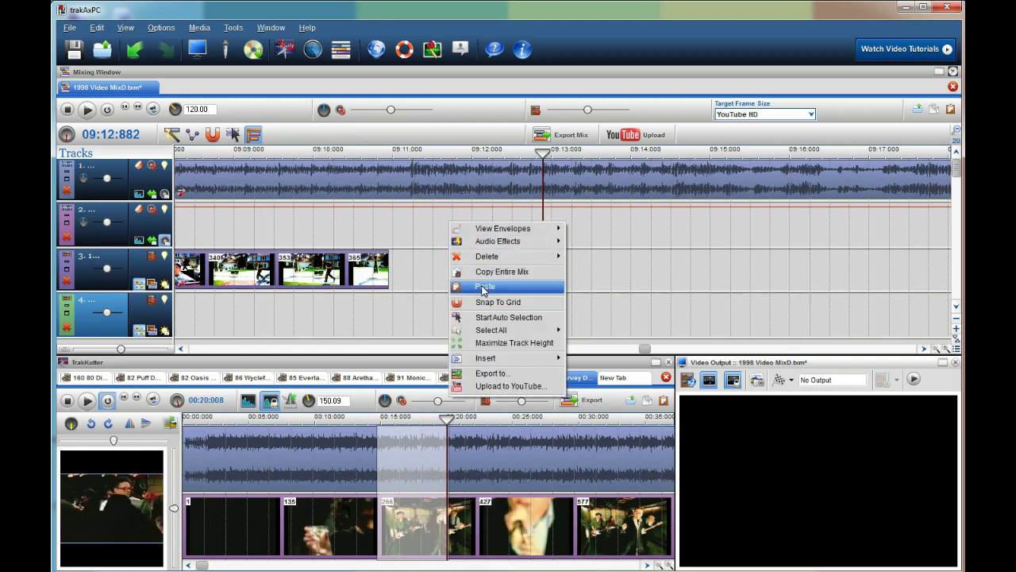
left_click(483, 288)
Play the pasted section against the mix and shift its audio and video parts together to start at about 09:11.1.
left_click(405, 234)
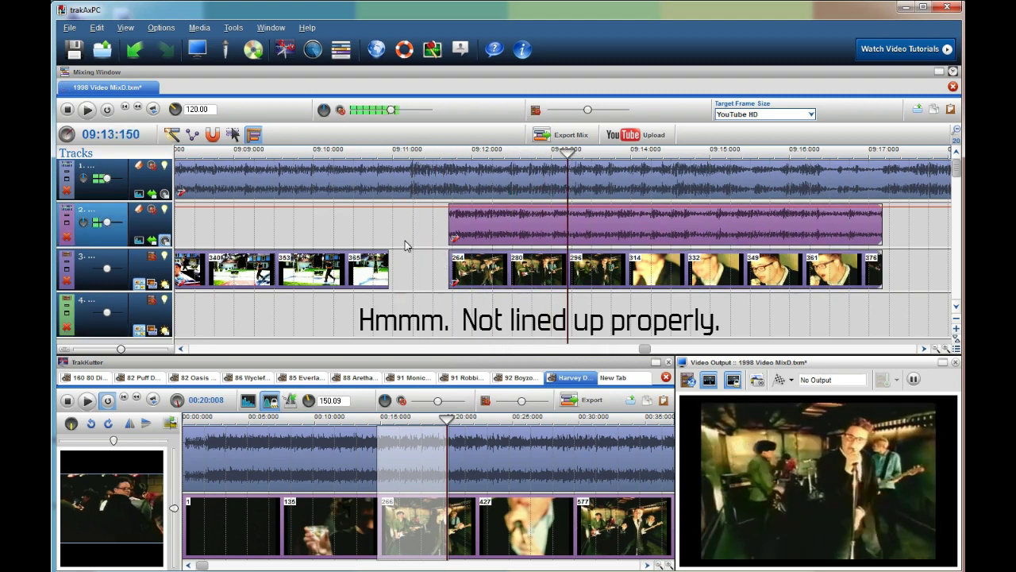
key("space")
left_click(509, 263, "ctrl")
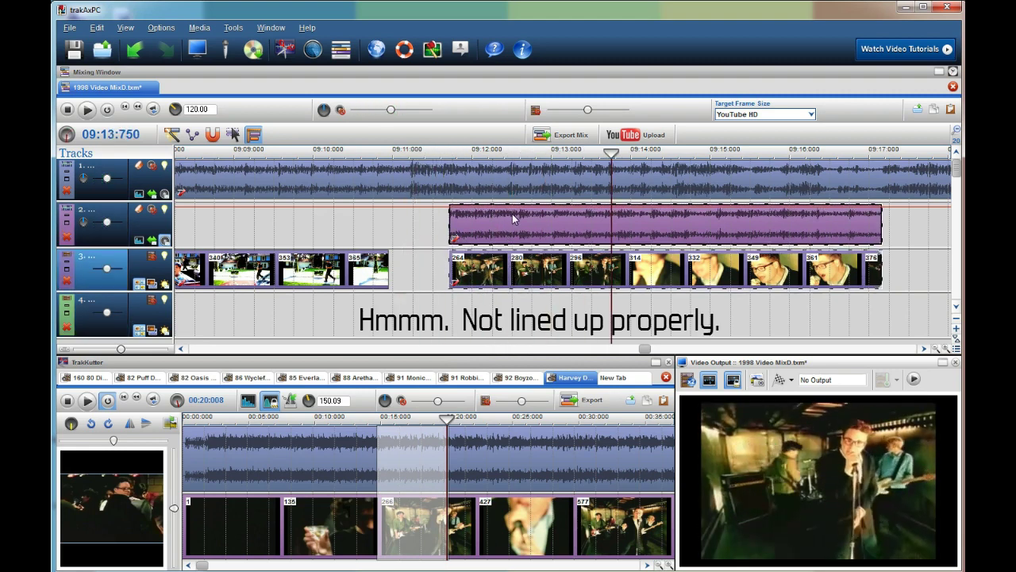
left_click_drag(512, 219, 466, 223)
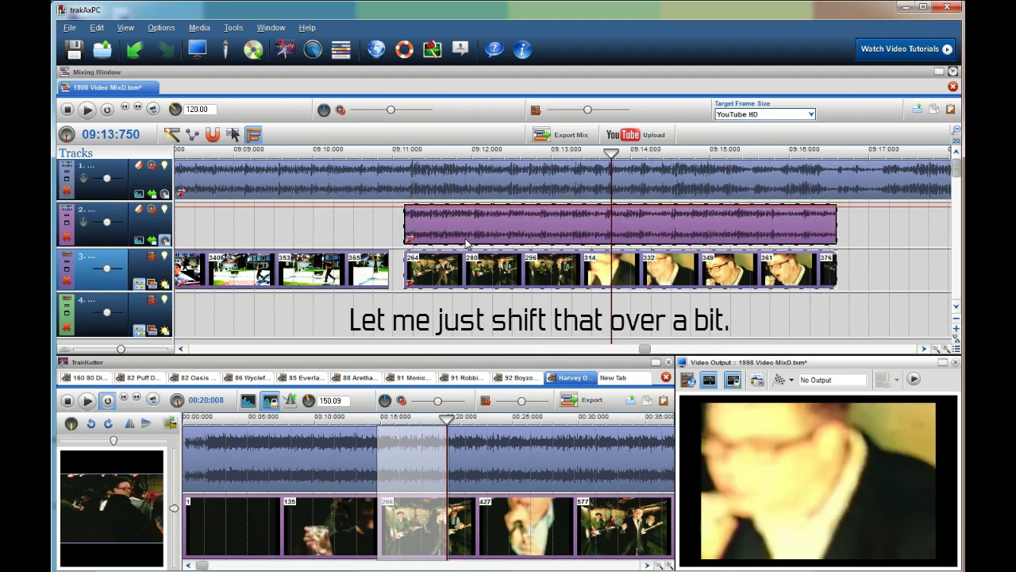
Replay the shifted section to check its sync, and solo track 2 to hear the pasted audio alone.
left_click(389, 230)
key("space")
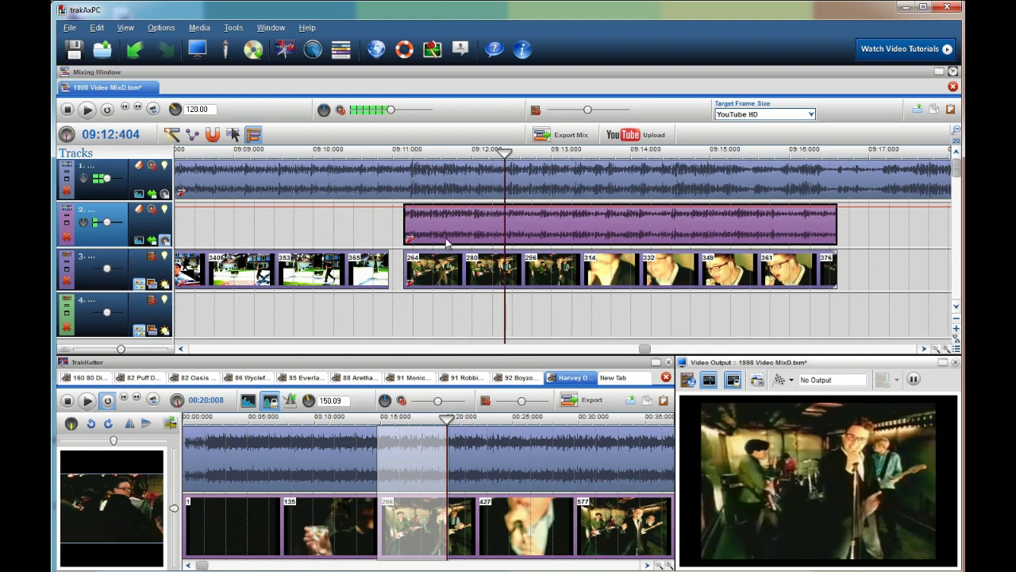
key("space")
left_click(165, 211)
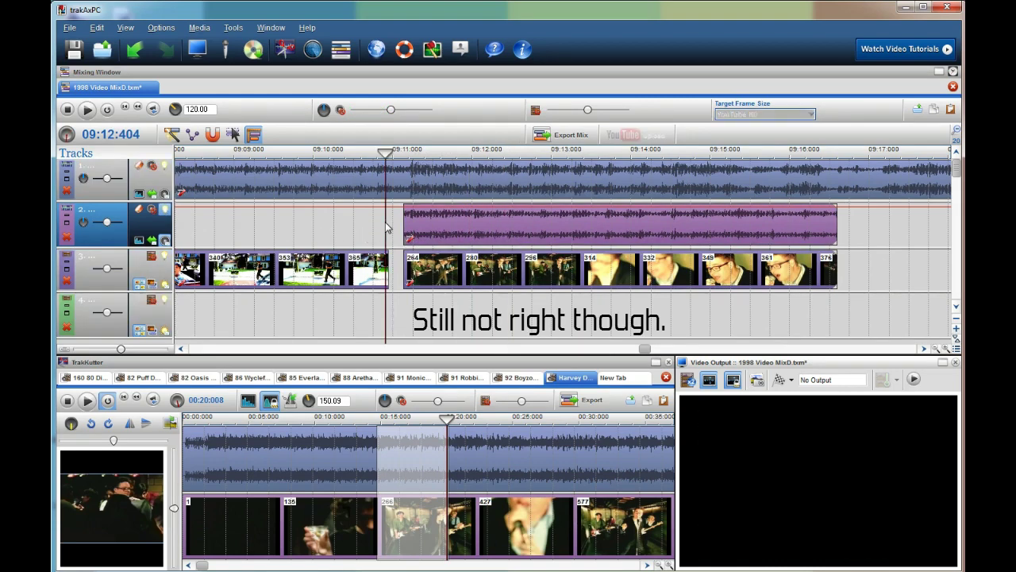
key("space")
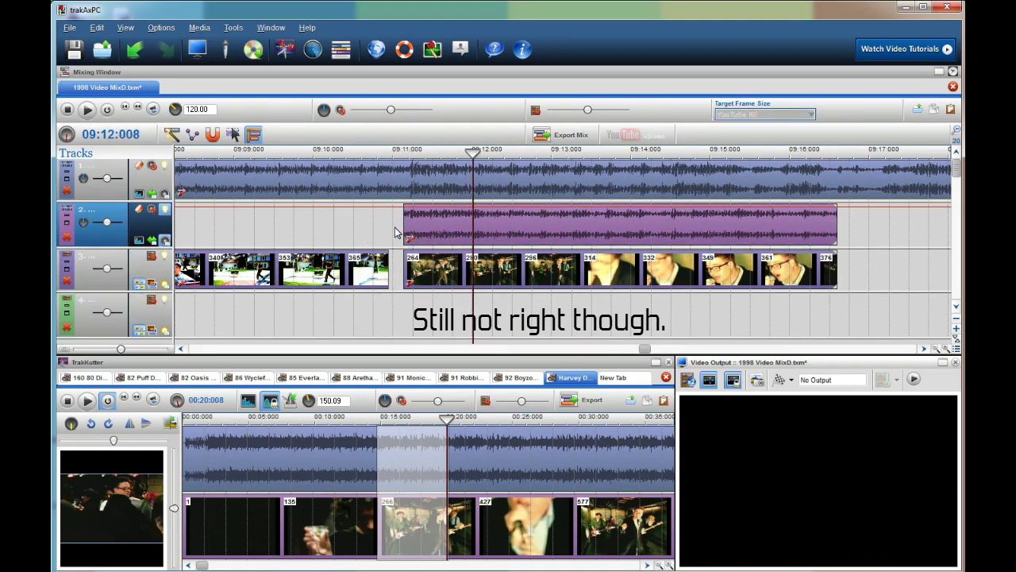
Find the starting point in the soloed audio and trim the start of the audio and video parts to about 09:11.6.
left_click(395, 228)
scroll(465, 232, "up", 1)
scroll(658, 236, "up", 3)
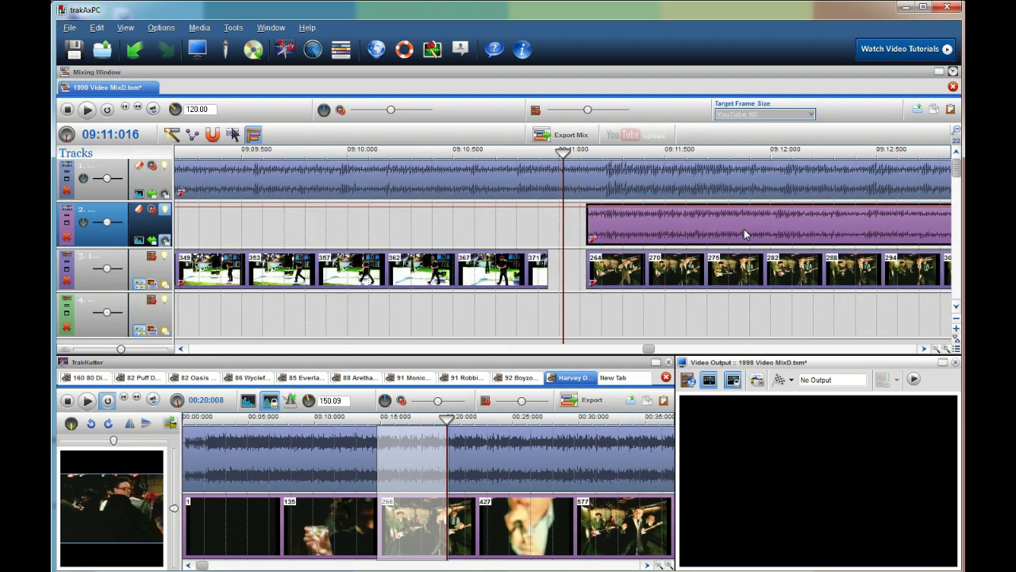
key("space")
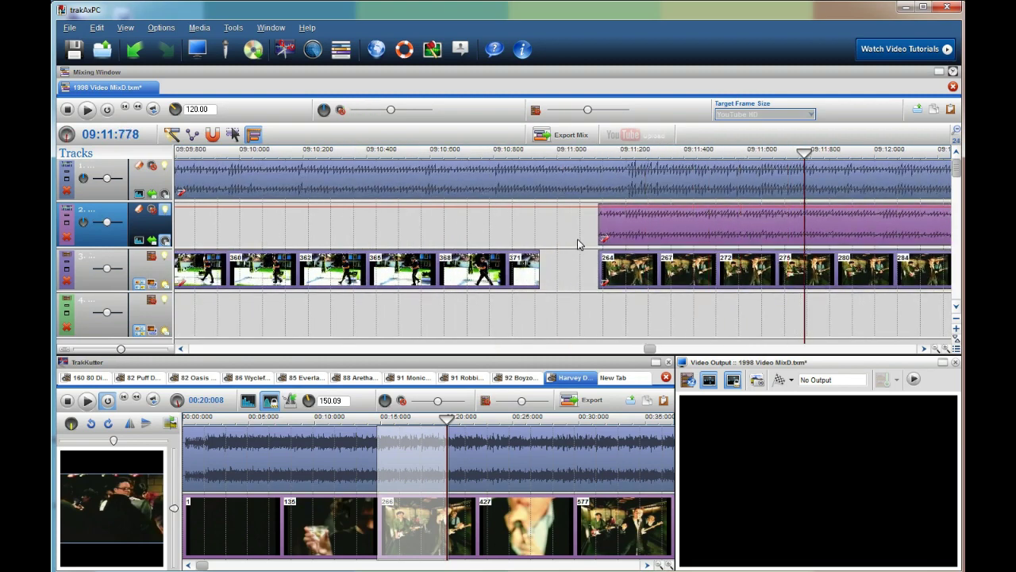
left_click_drag(651, 225, 776, 227)
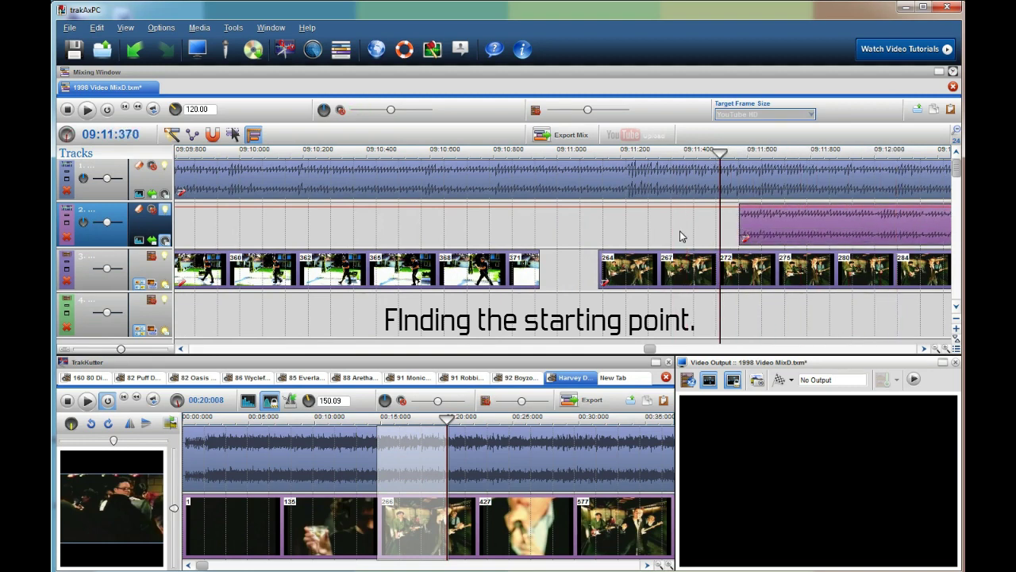
key("space")
left_click_drag(599, 273, 731, 267)
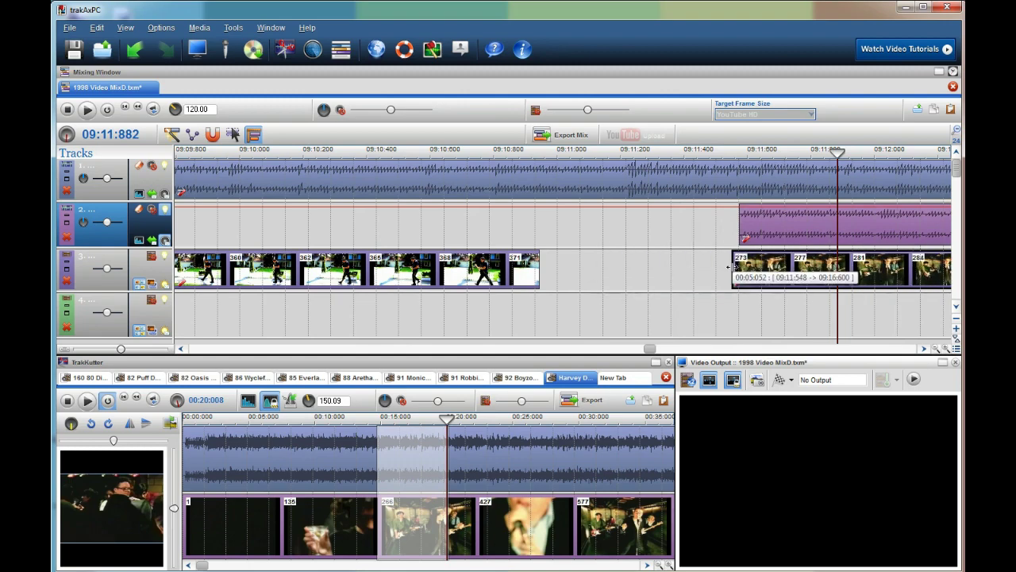
Move the trimmed audio and video parts together to start at about 09:11.2, matching their waveform to track 1.
scroll(735, 269, "down", 3)
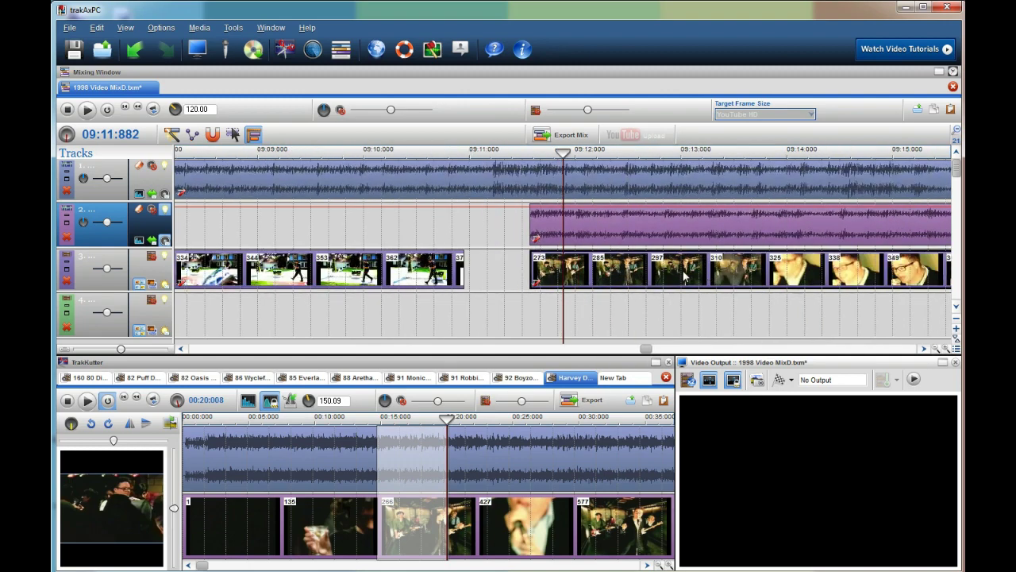
left_click(684, 274)
left_click(691, 237)
scroll(620, 217, "up", 2)
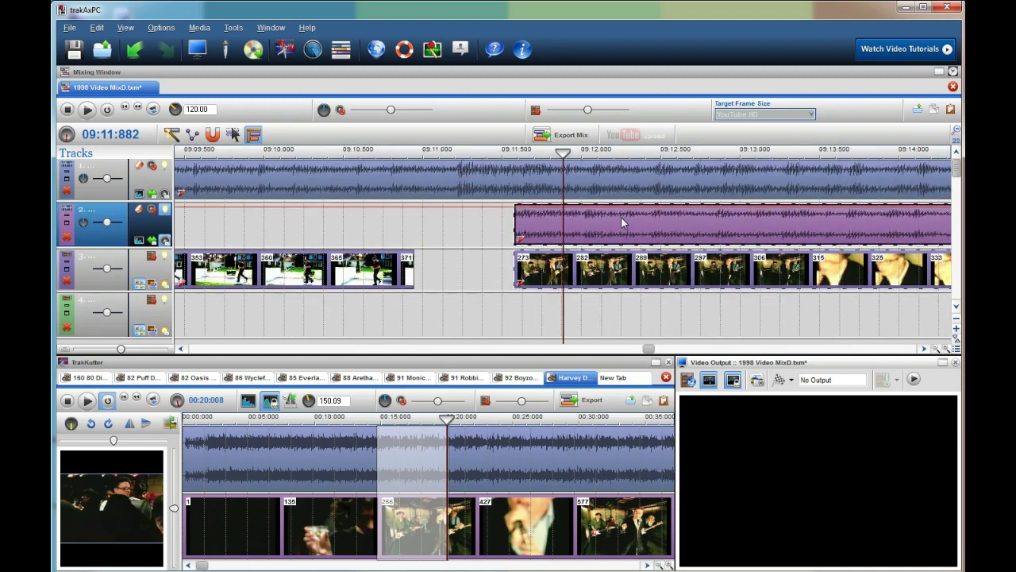
left_click_drag(621, 225, 547, 238)
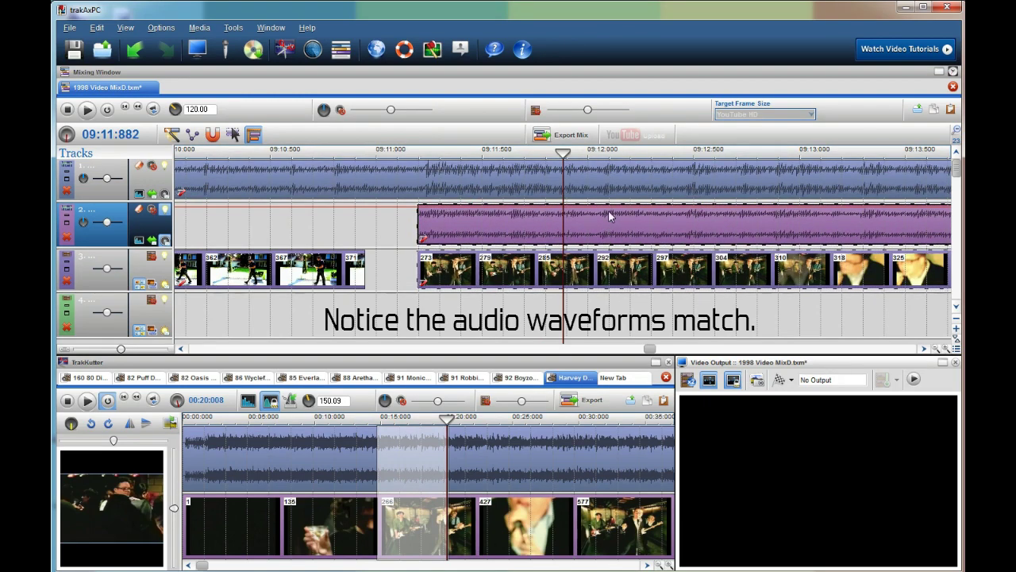
Delete the Harvey Danger audio part from track 2 and play the aligned video with the whole mix.
left_click(387, 236)
key("Delete")
key("space")
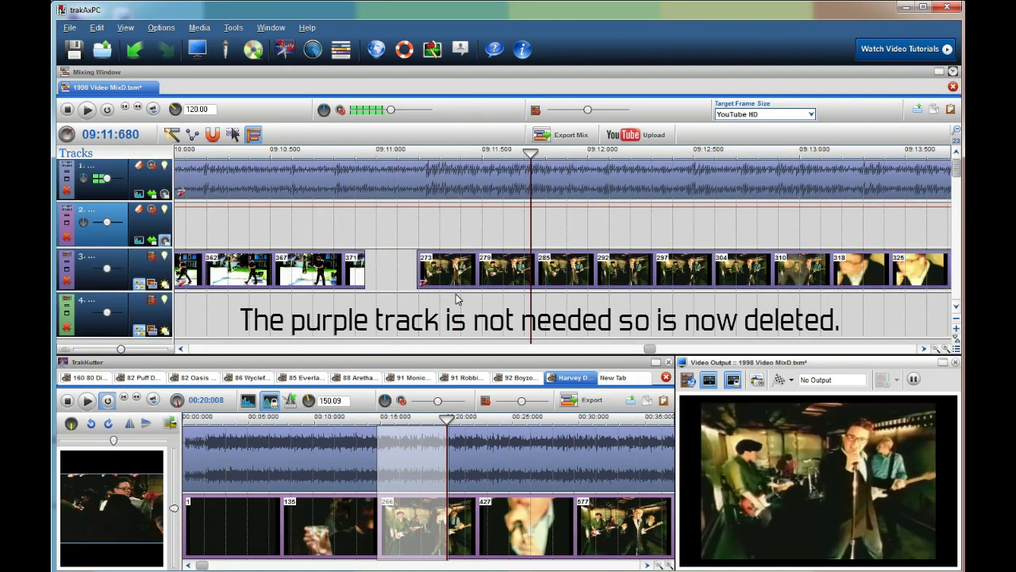
key("space")
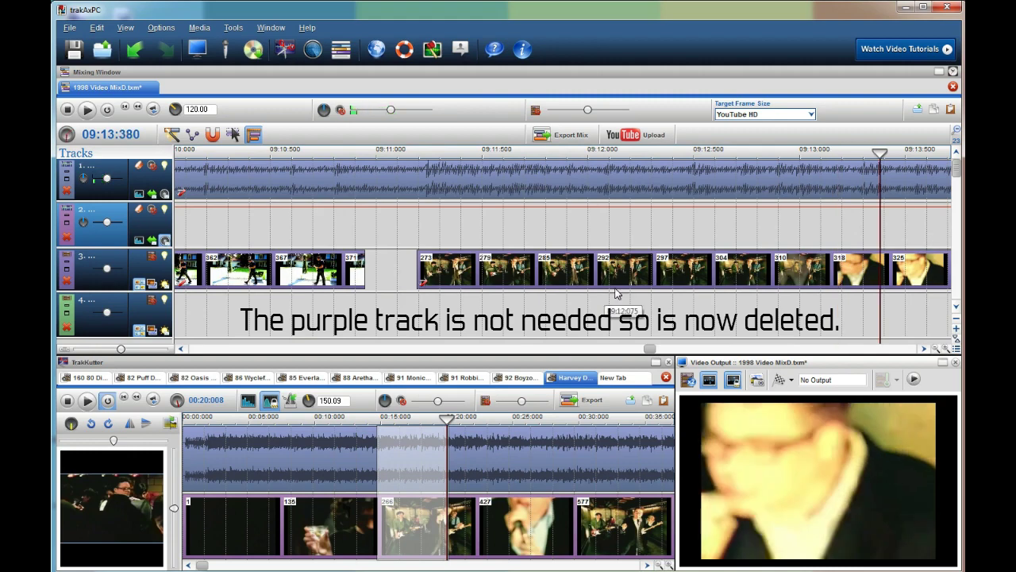
scroll(627, 288, "down", 2)
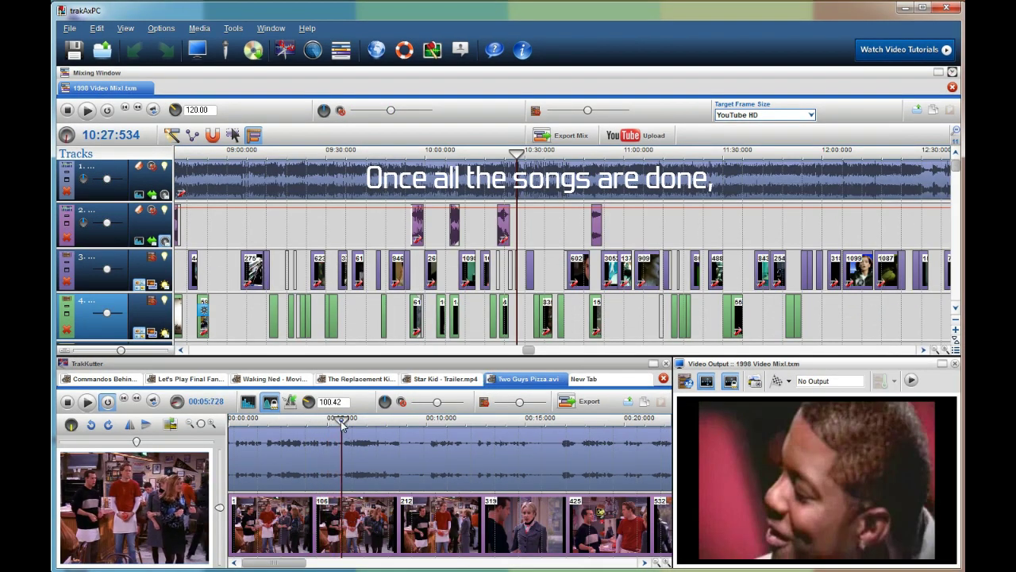
Scrub through Two Guys Pizza.avi and copy only its video from about 00:02.6 to past 00:20.
mouse_move(343, 421)
left_mouse_down()
mouse_move(484, 421)
mouse_move(643, 441)
left_mouse_up()
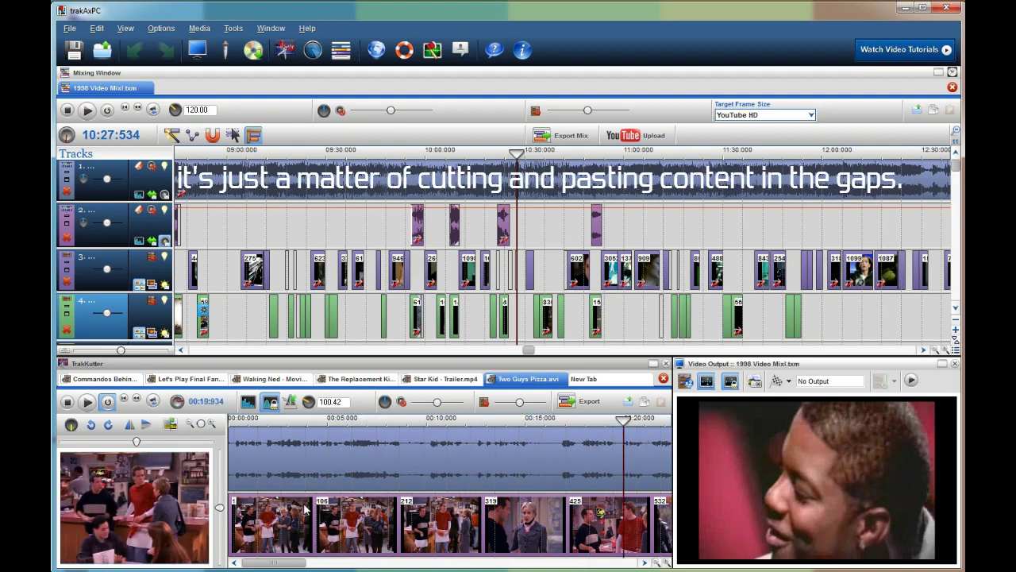
left_click(278, 500)
left_click_drag(276, 501, 662, 528)
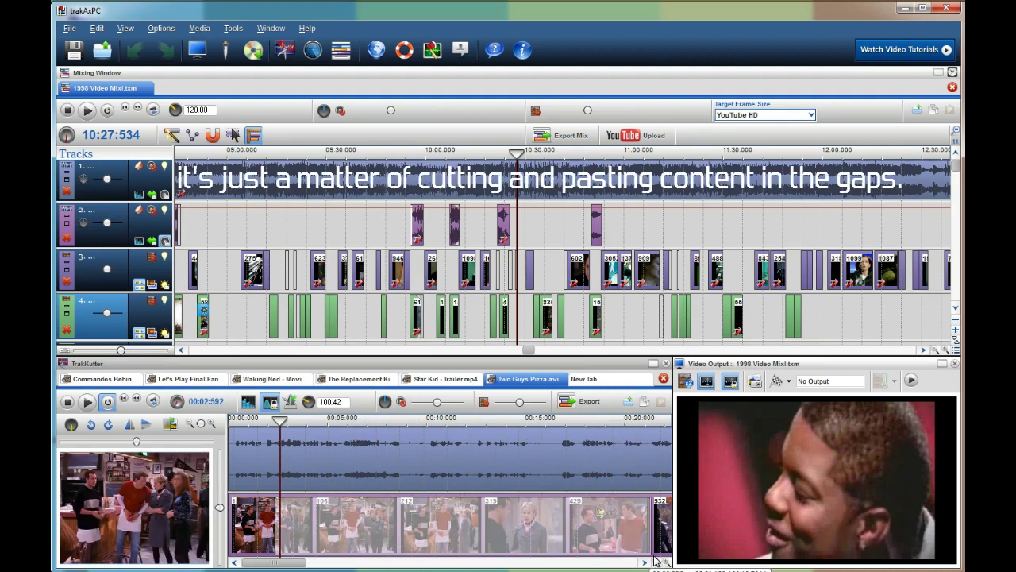
right_click(566, 520)
left_click(593, 523)
Paste the copied Two Guys Pizza video onto the empty track 5, near the gap at about 10:28.
left_click(955, 310)
scroll(820, 297, "down", 2)
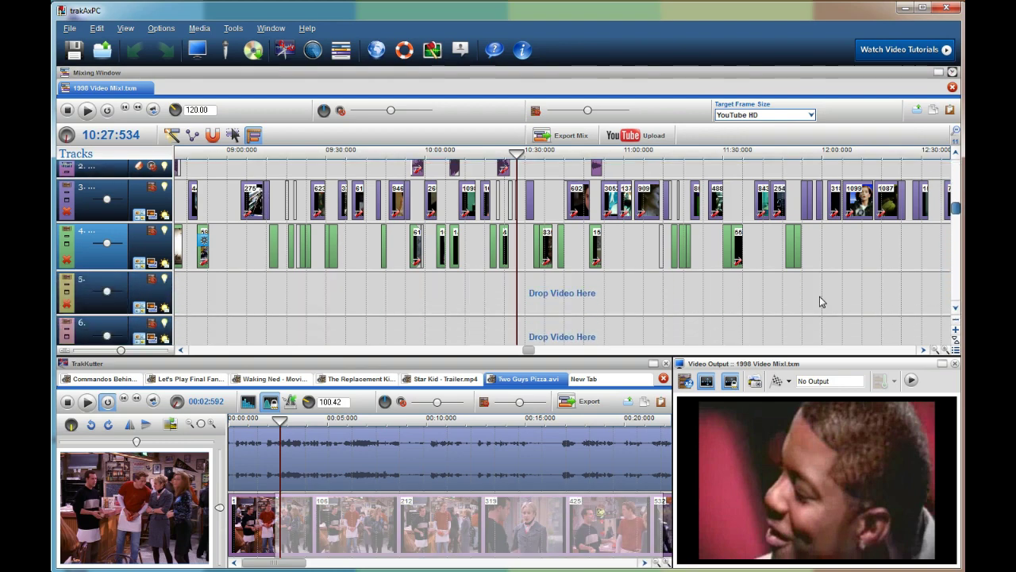
right_click(528, 274)
left_click(572, 362)
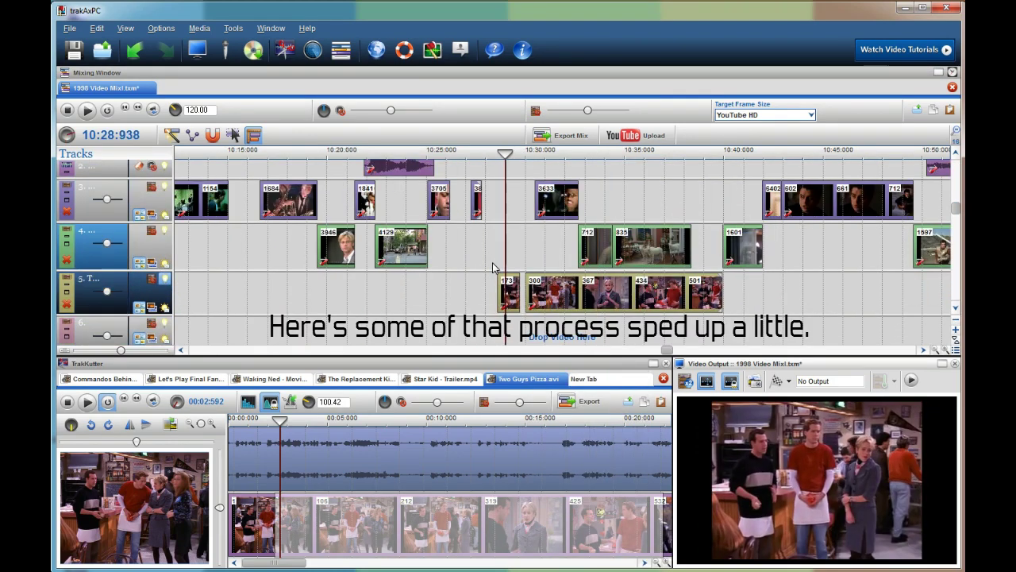
Trim the start of the second track 5 part slightly, butt it against the first part, and play the join.
scroll(492, 268, "up", 2)
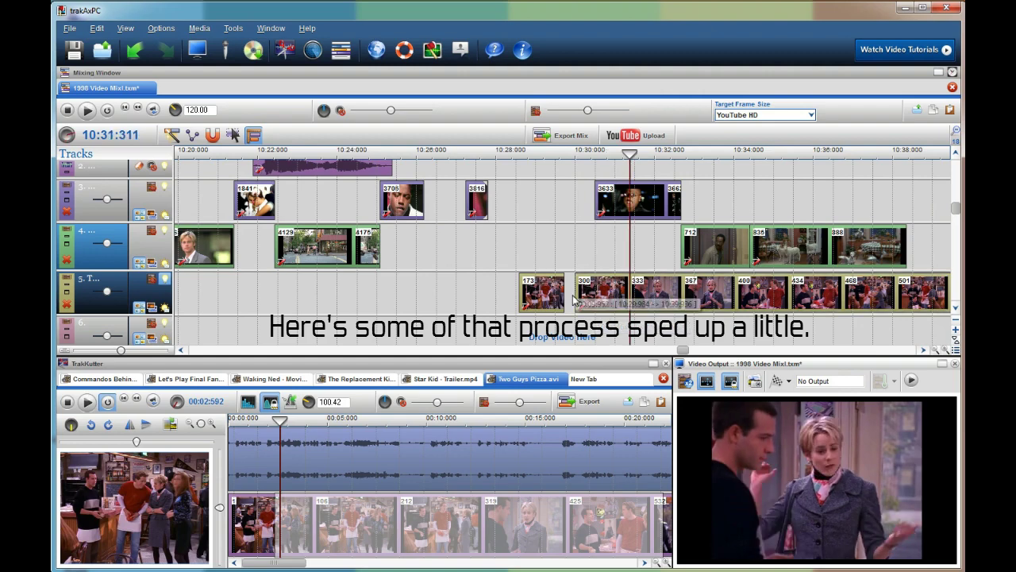
mouse_move(575, 299)
left_mouse_down()
mouse_move(596, 328)
mouse_move(588, 297)
left_mouse_up()
key("space")
left_click(569, 259)
key("space")
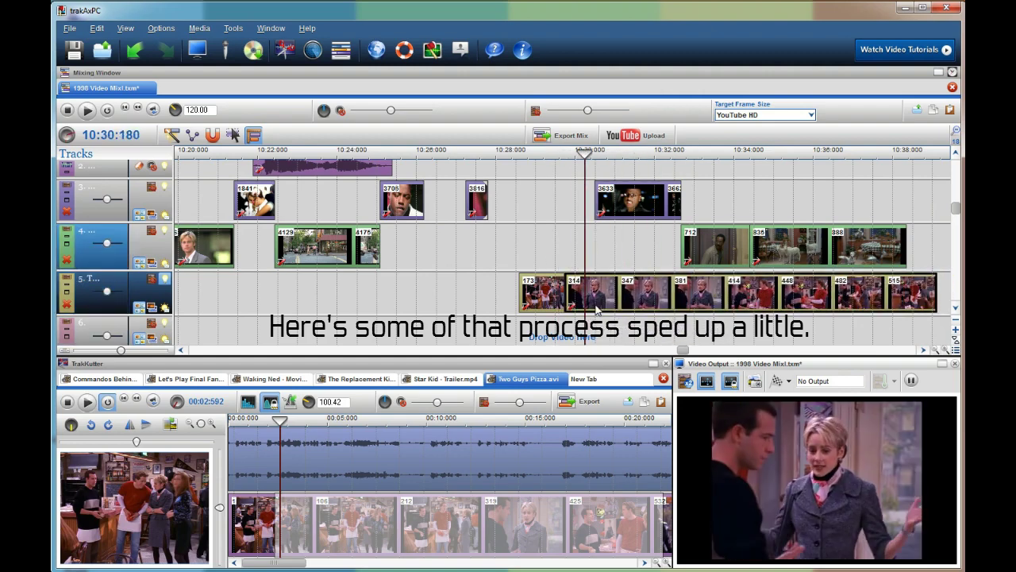
key("space")
Split the second track 5 part at about 10:32.8, trim the new part's start to about 10:33.3, and play the result.
key("s")
left_click_drag(686, 293, 708, 295)
left_click(599, 331)
key("space")
key("space")
Move the first track 5 part to track 4 at about 10:27.8, and play the gap with track 5's solo off.
left_click_drag(535, 293, 503, 247)
left_click(471, 250)
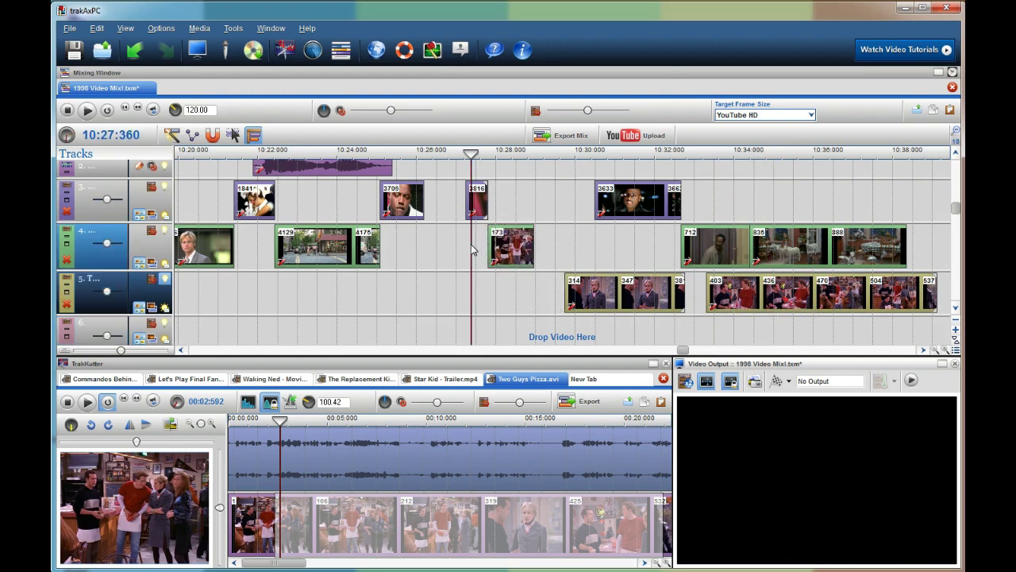
left_click(166, 280)
key("space")
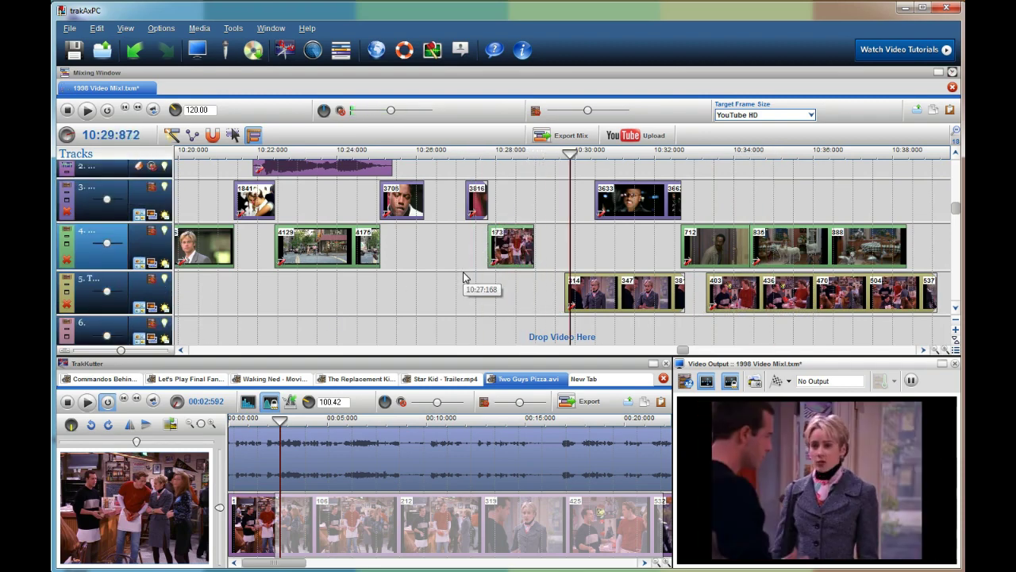
Move the track 5 part at about 10:29.8 to track 4, directly behind the first part, and play the join.
key("space")
left_click(477, 252)
key("space")
key("space")
left_click_drag(615, 296, 585, 258)
left_click(511, 293)
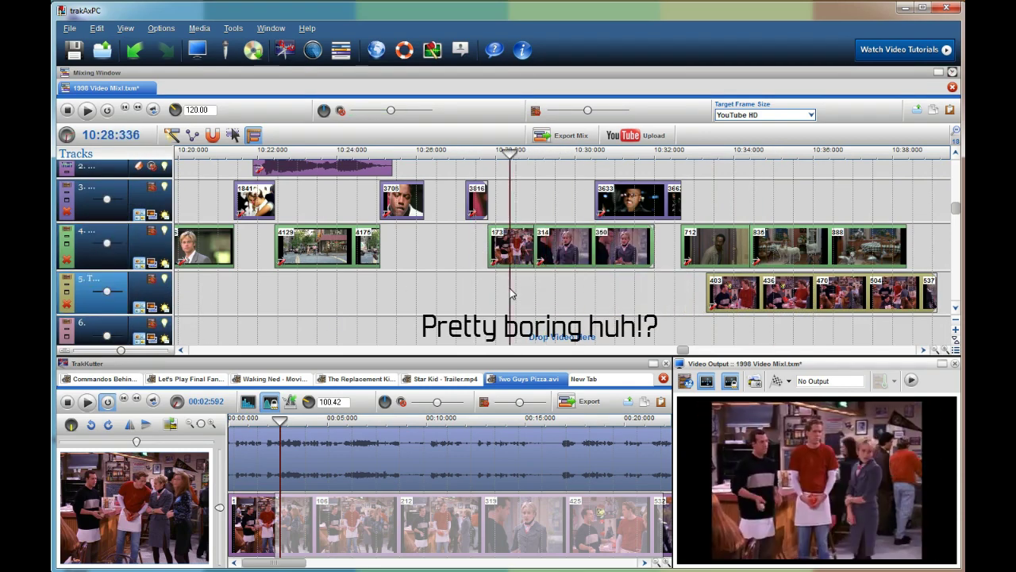
key("space")
key("space")
Trim the second track 4 part's end to about 10:29.7, butt the remaining track 5 part against that point, and play the gap.
left_click_drag(653, 247, 565, 247)
left_click_drag(735, 294, 594, 293)
left_click(479, 293)
key("space")
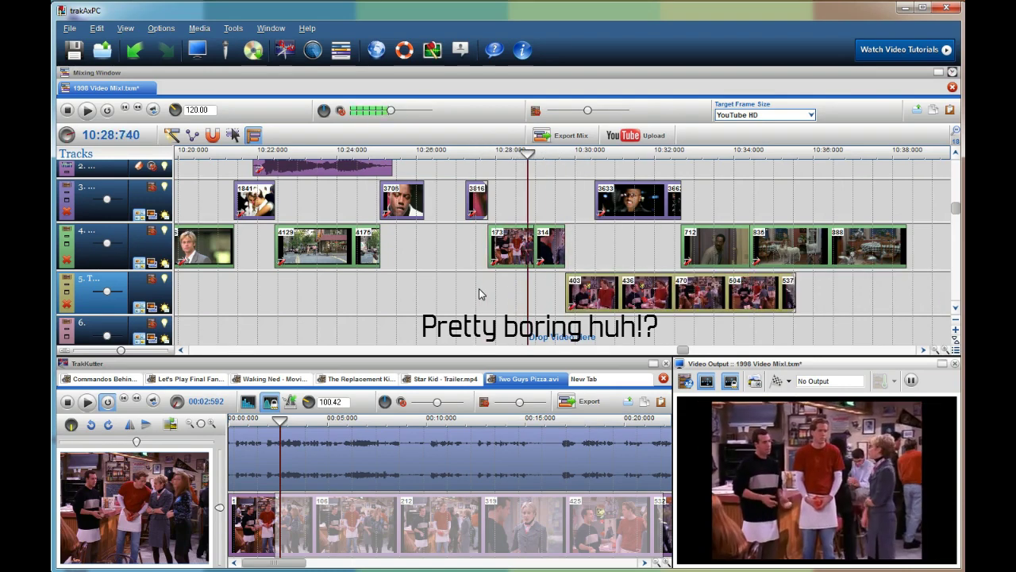
left_click(566, 292)
key("space")
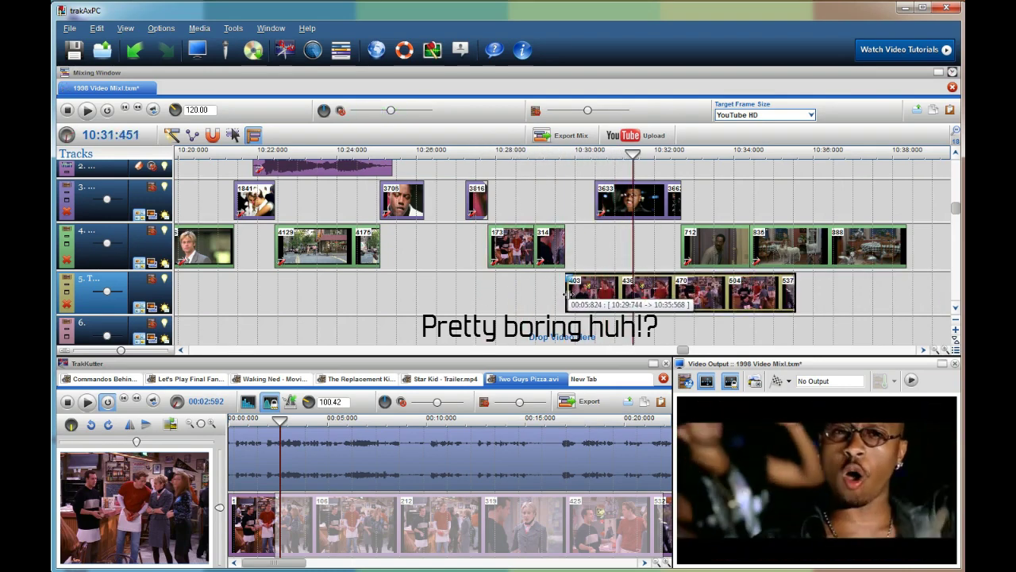
Trim the start of the remaining track 5 part to about 10:30.2, move the part up to track 4, and play the result.
left_click_drag(567, 297, 585, 298)
left_click(592, 296)
left_click_drag(782, 296, 609, 250)
key("space")
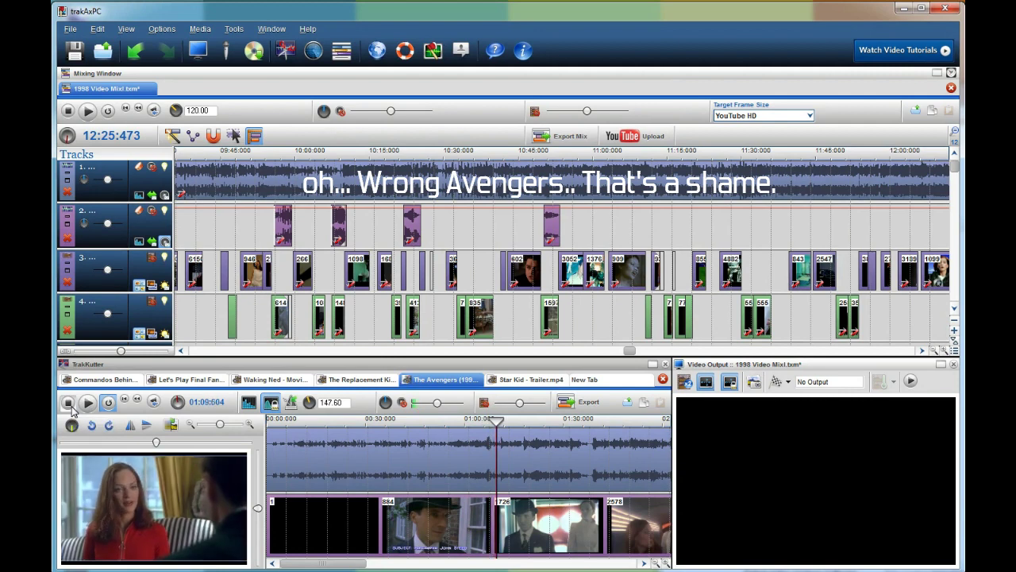
Select the section of The Avengers video from about 01:02 to 01:07.2 and copy it.
left_click_drag(490, 427, 471, 423)
left_click_drag(504, 555, 504, 555)
left_click_drag(476, 422, 488, 423)
right_click(482, 518)
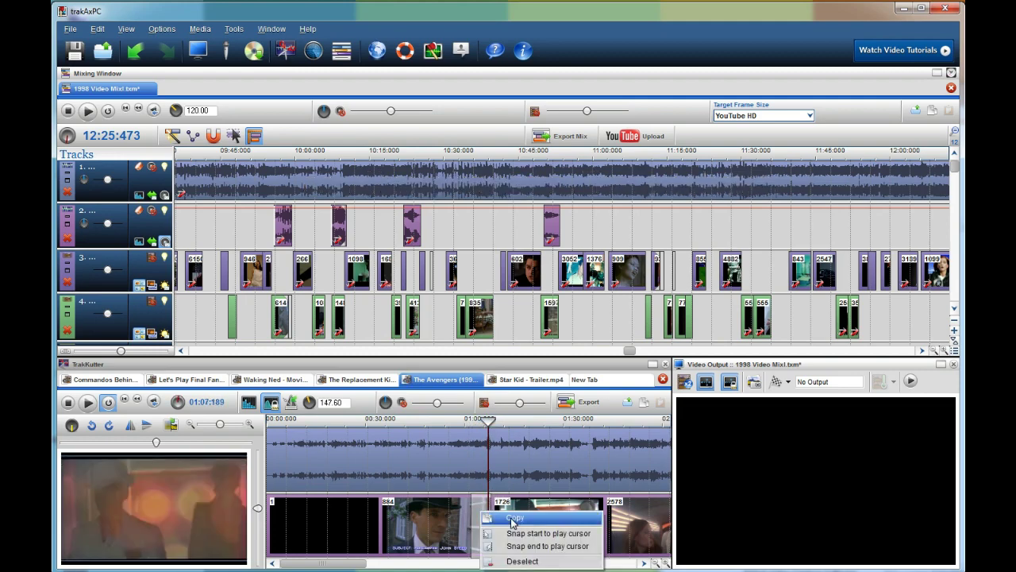
left_click(512, 519)
Play the mix from about 10:38 to find the gap, and paste the copied Avengers section onto track 4 at about 10:41.3.
left_click(488, 233)
key("space")
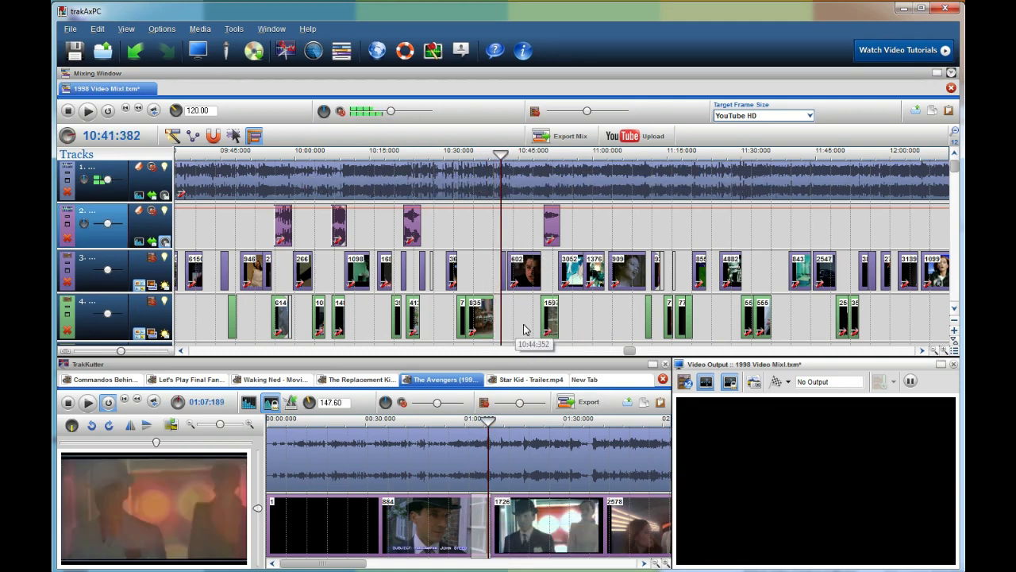
key("space")
scroll(529, 313, "up", 4)
right_click(548, 305)
left_click(581, 397)
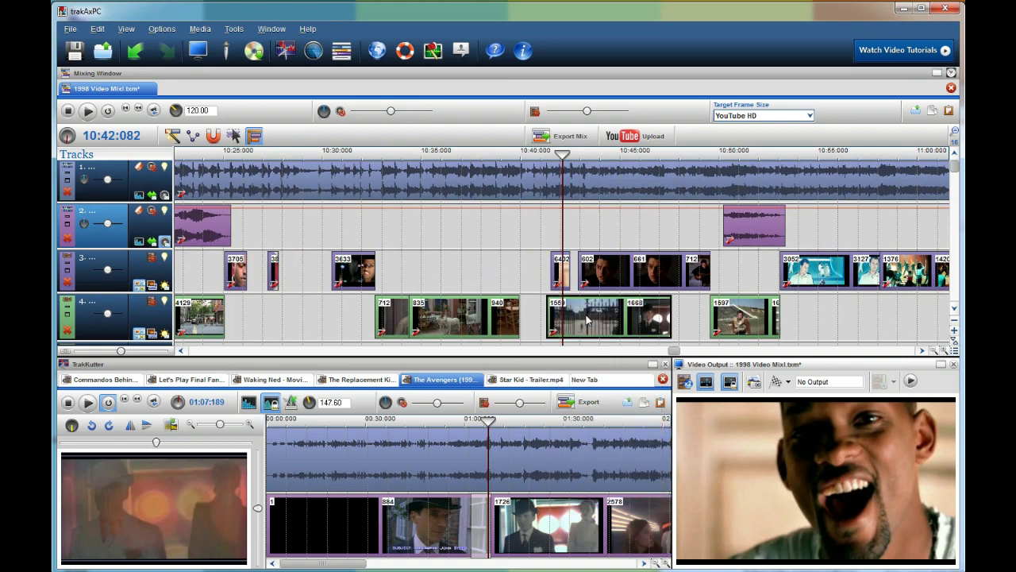
Move the pasted Avengers clip earlier on track 4, starting at about 10:40.4, and play the gap before it.
left_click_drag(587, 320, 568, 320)
left_click(524, 290)
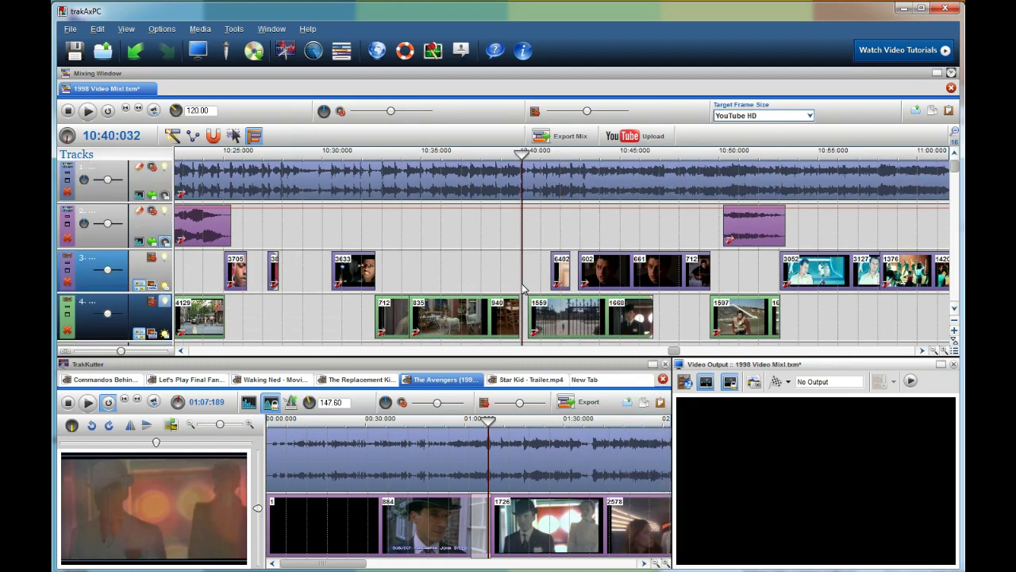
key("space")
key("space")
Trim the start of the Avengers clip on track 4 to about 10:41.7 and play the gap again.
left_click_drag(529, 316, 556, 316)
left_click(531, 286)
key("space")
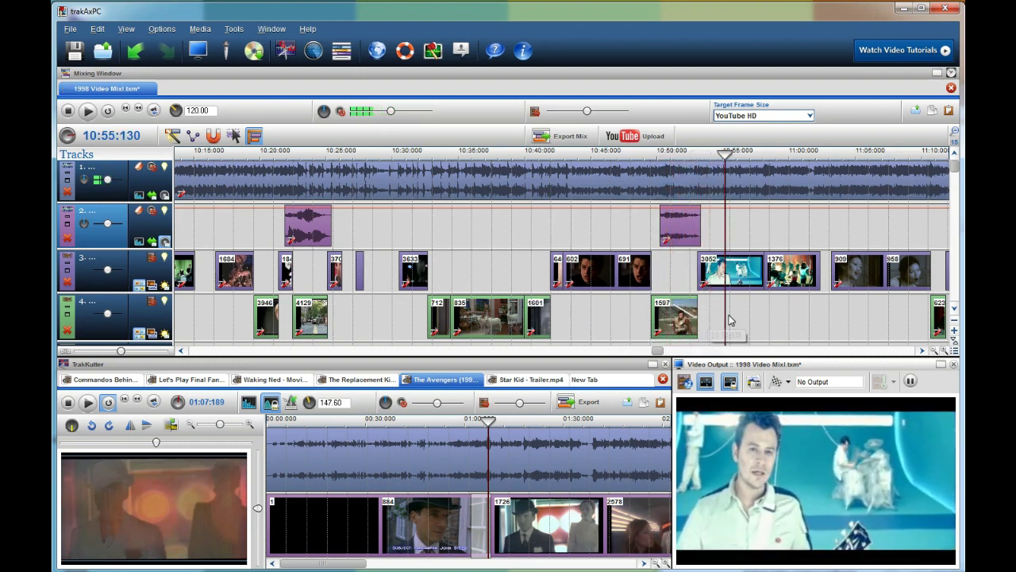
left_click(922, 350)
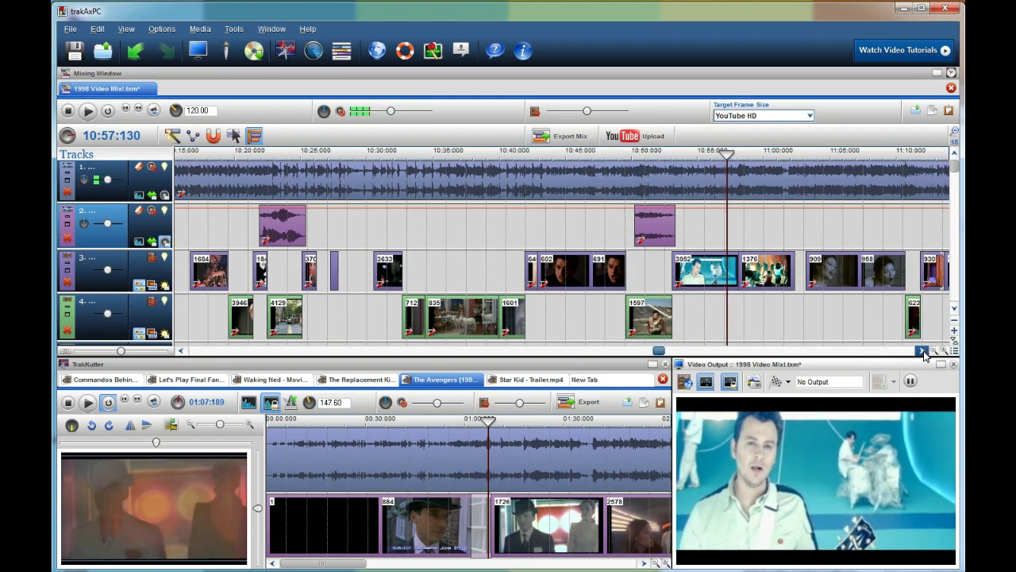
left_click(922, 350)
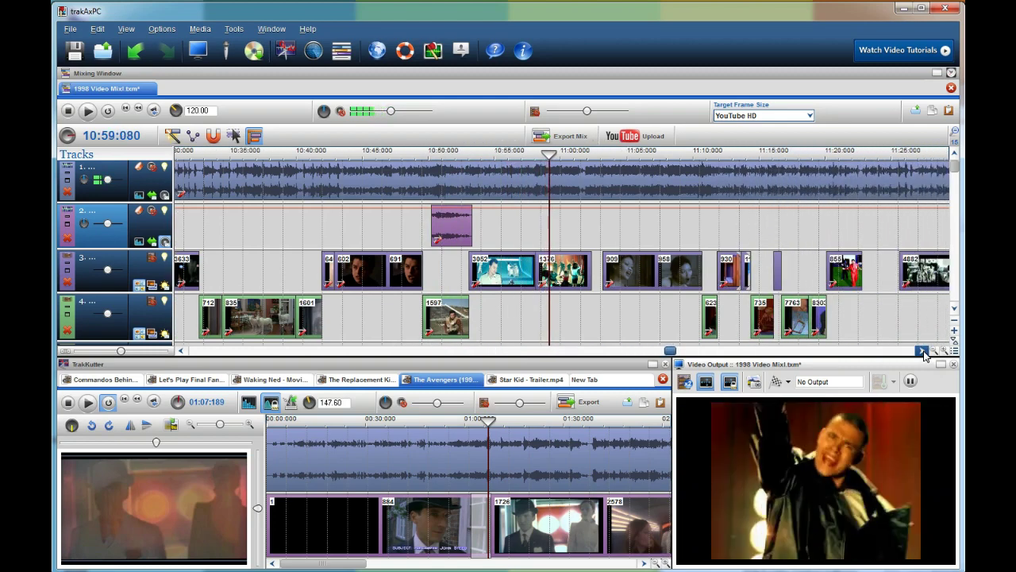